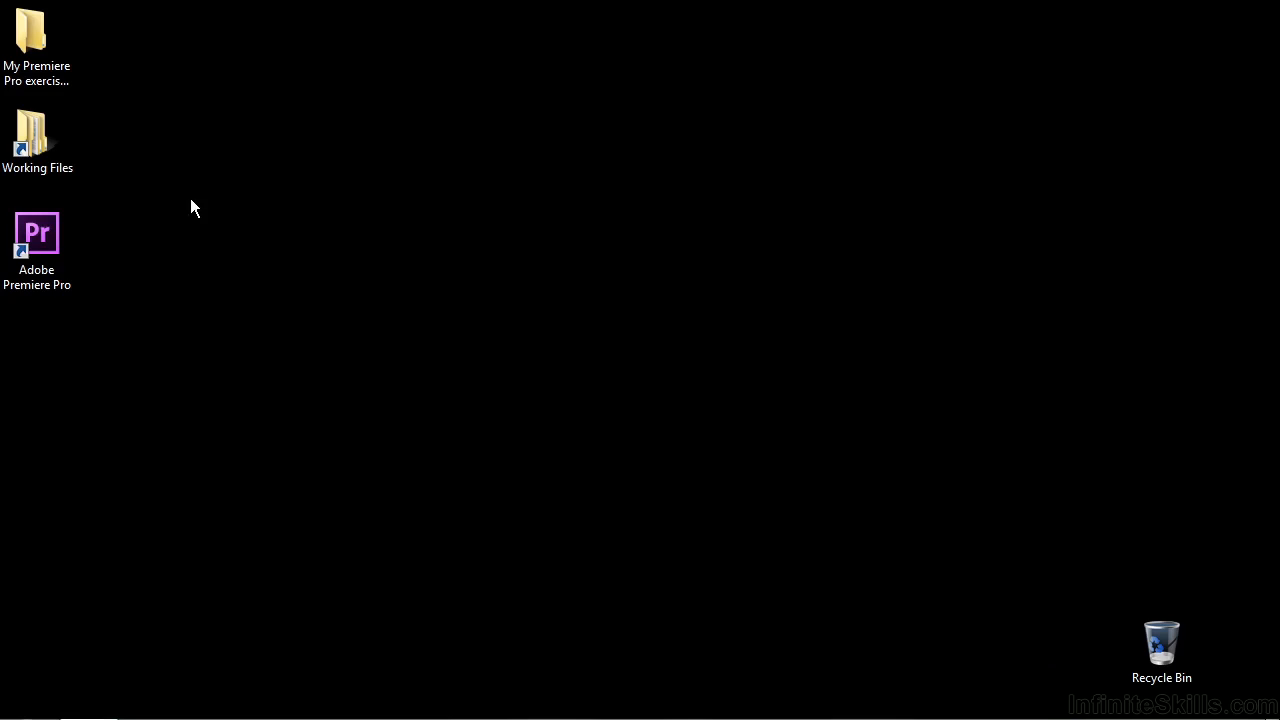
Open the project Using subclips.prproj from the projects folder inside Working Files
double_click(20, 150)
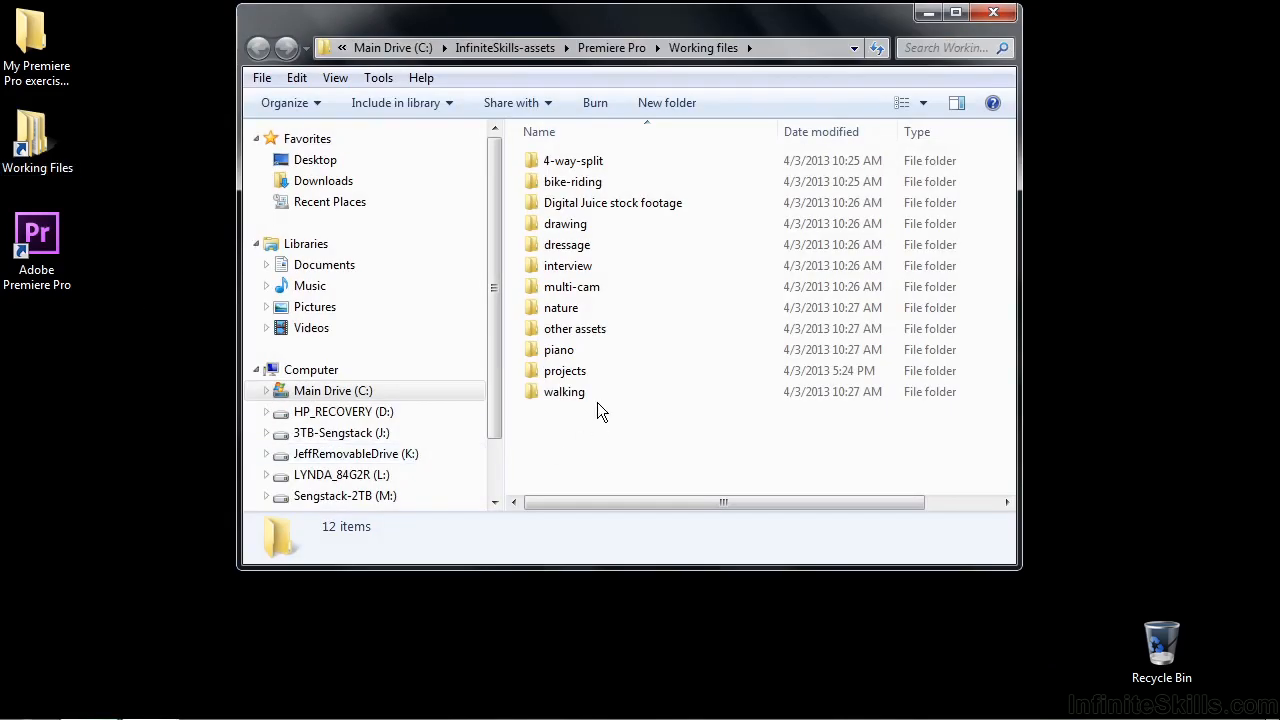
double_click(596, 371)
scroll(622, 470, down, 6)
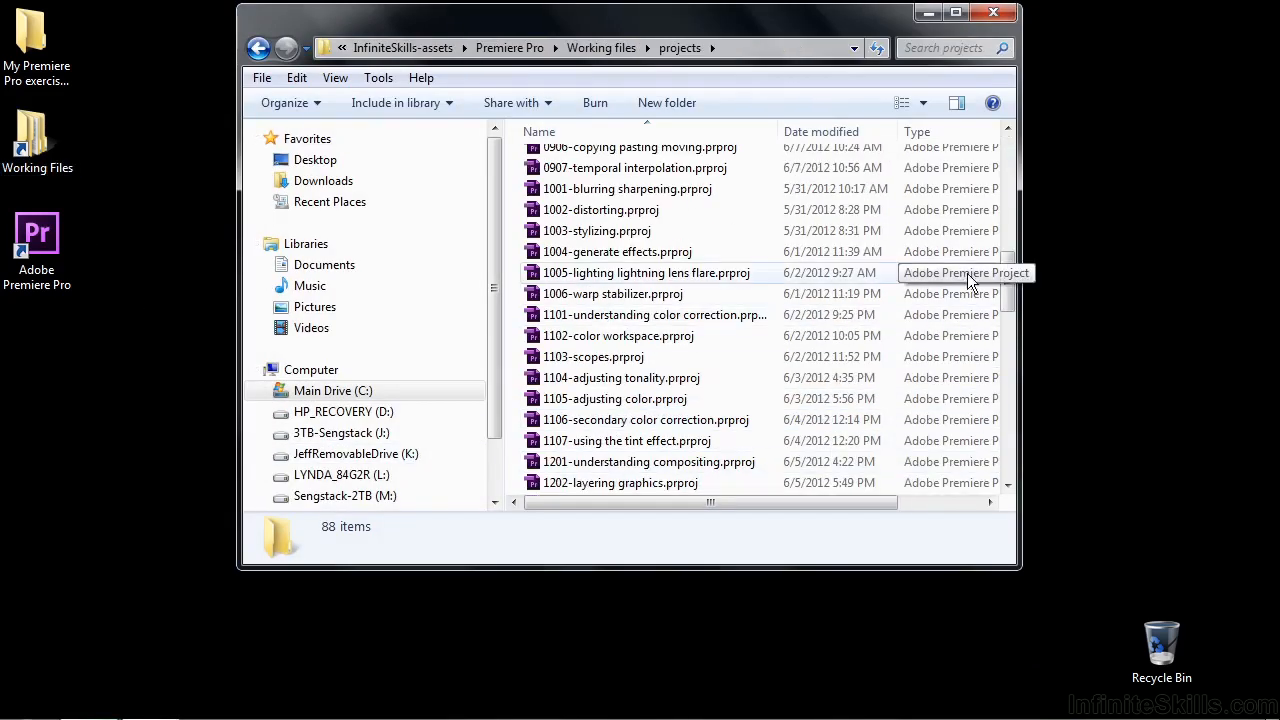
drag(1003, 291, 1006, 434)
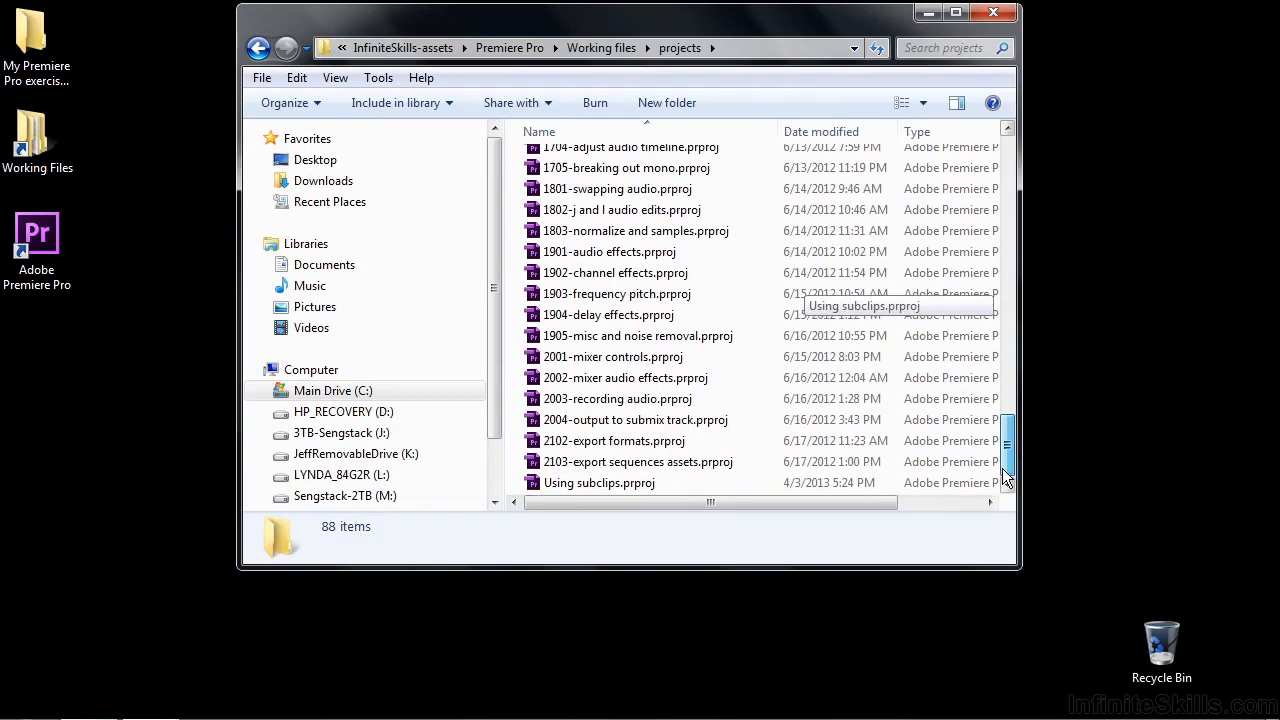
click(600, 485)
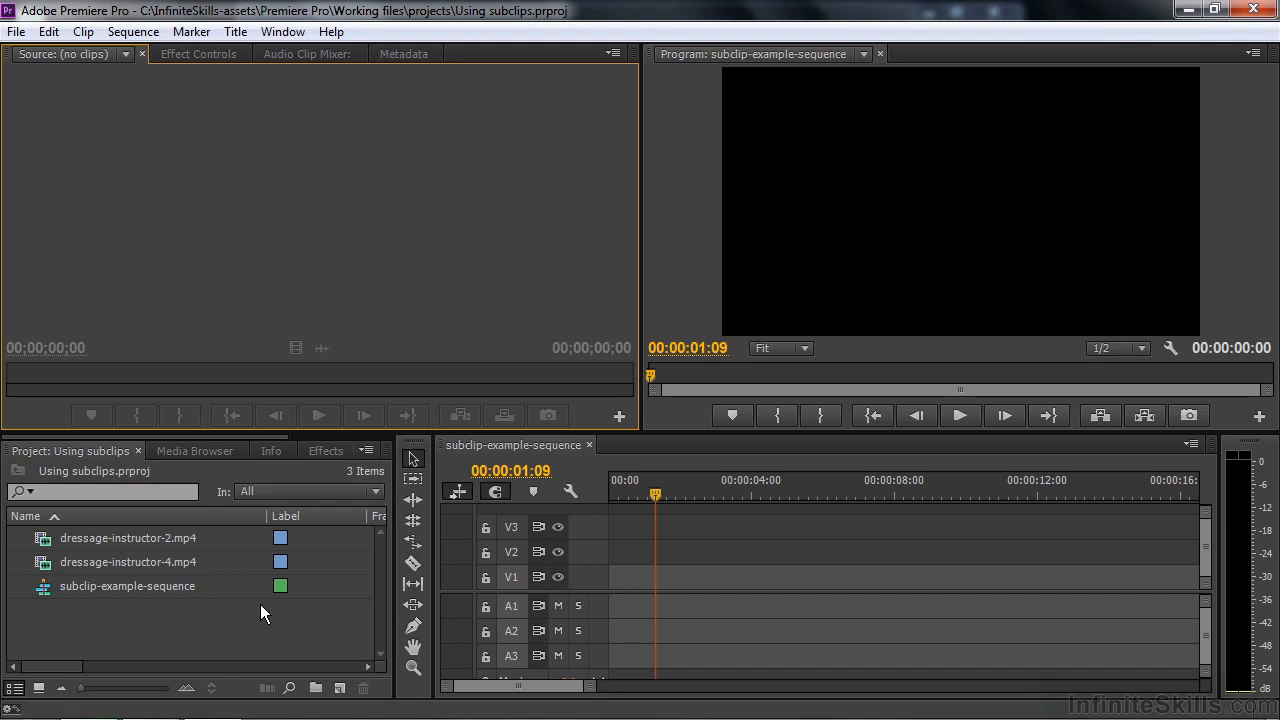
Load dressage-instructor-2.mp4 and dressage-instructor-4.mp4 into the Source Monitor and display dressage-instructor-2.mp4
click(67, 538)
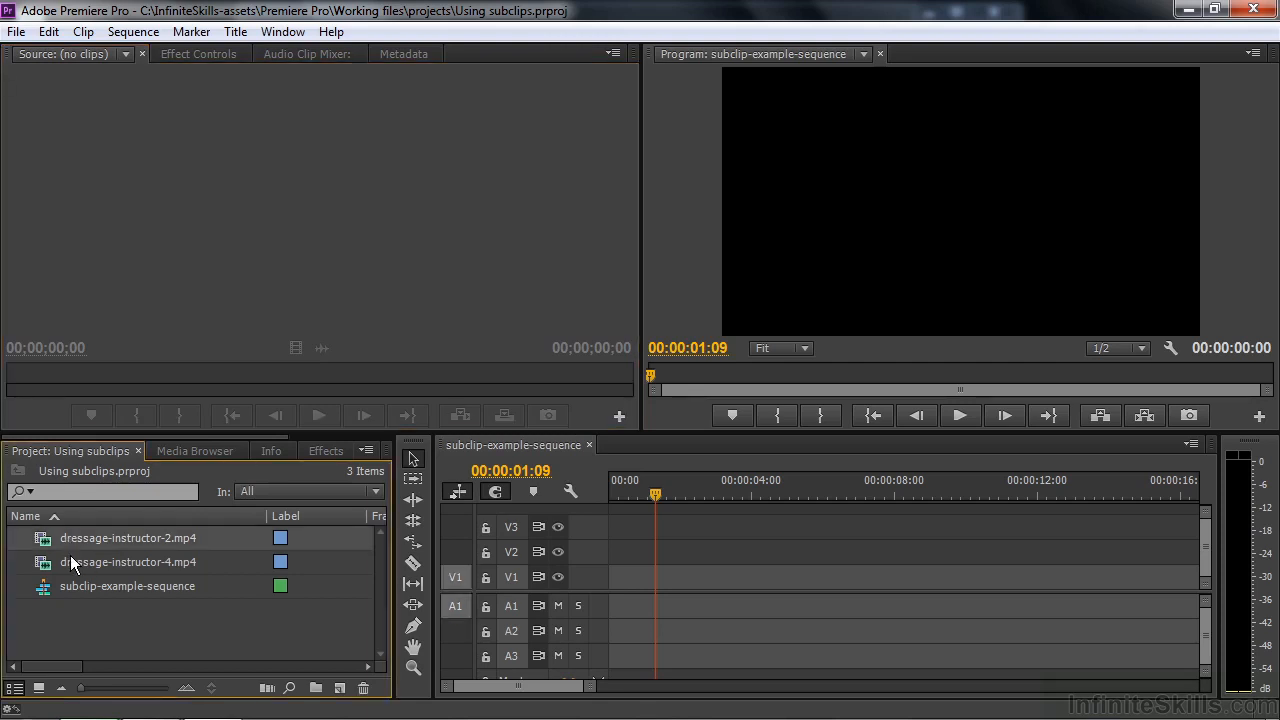
shift+click(79, 562)
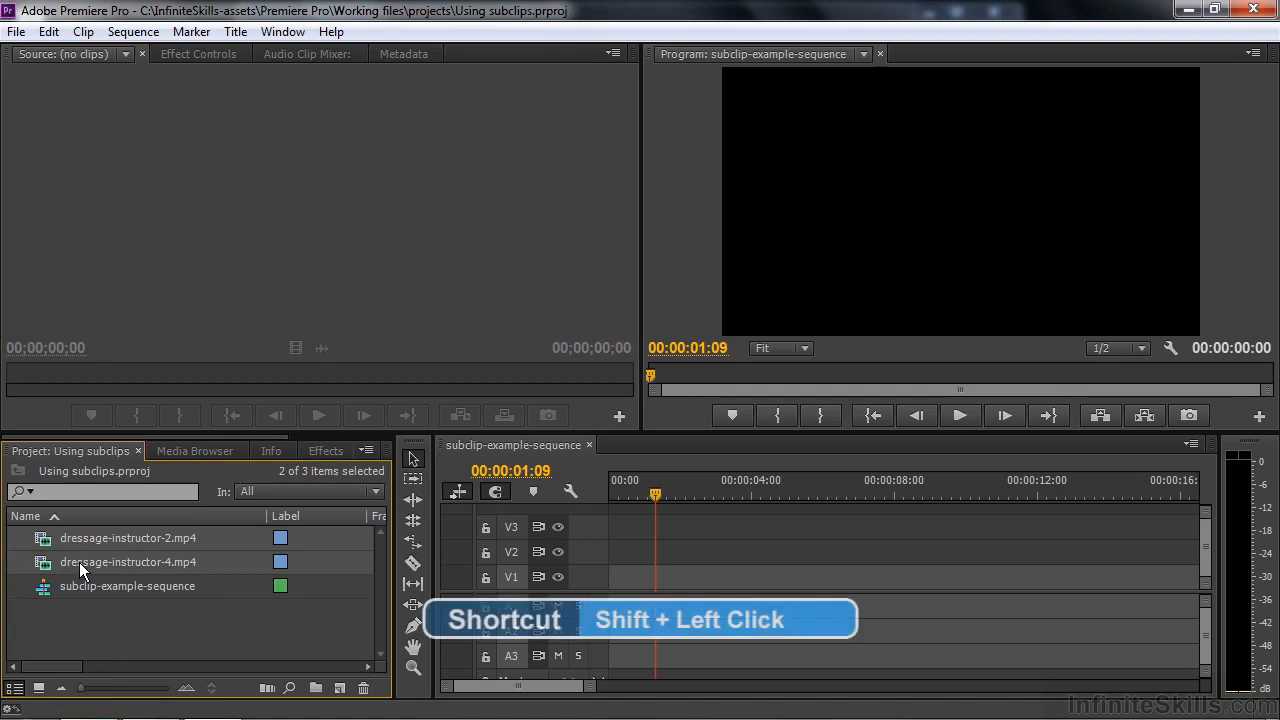
right_click(79, 562)
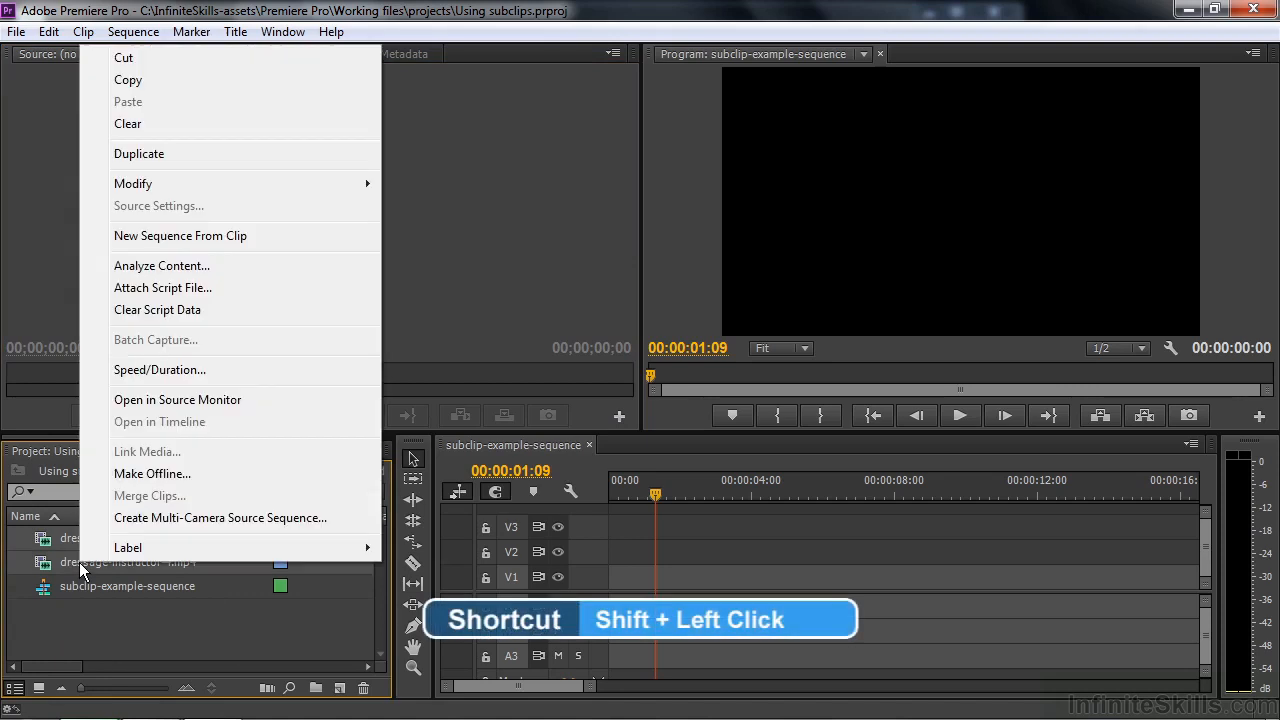
click(190, 401)
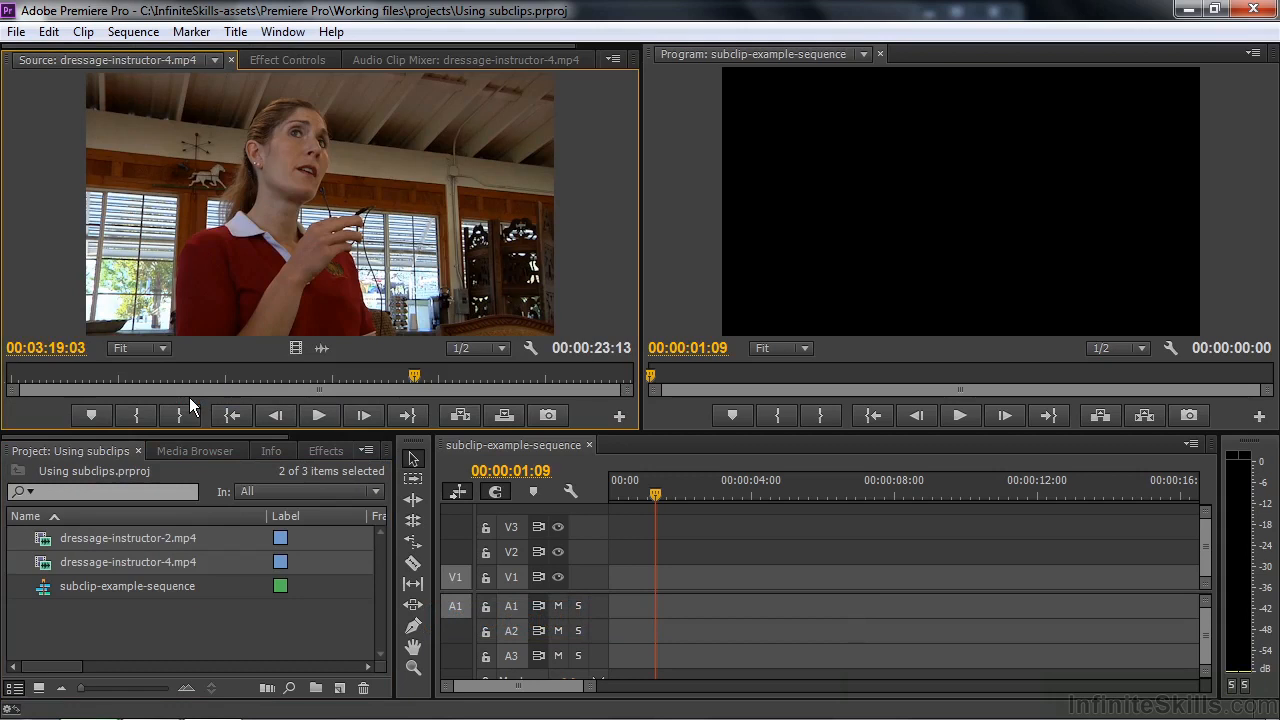
click(214, 60)
click(180, 130)
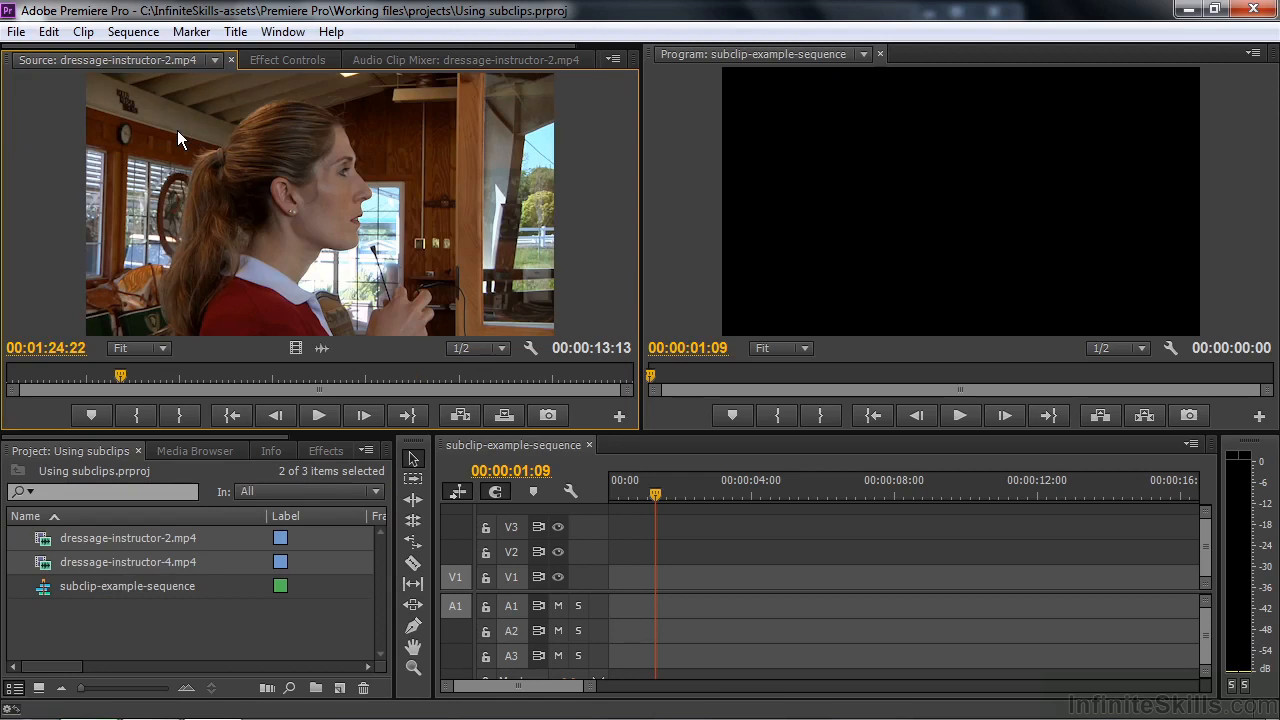
Preview dressage-instructor-2.mp4 to find the start of the soundbite and mark the In point at 00:01:25:10
click(317, 416)
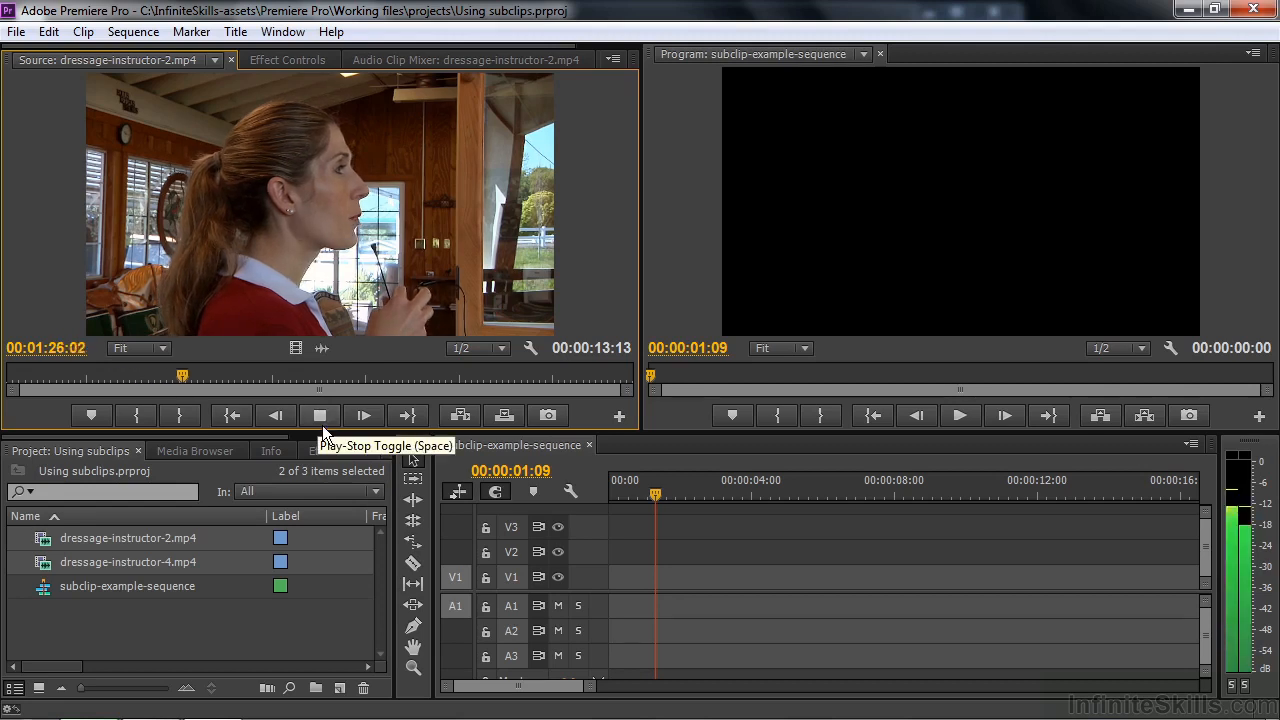
click(321, 414)
drag(213, 371, 146, 375)
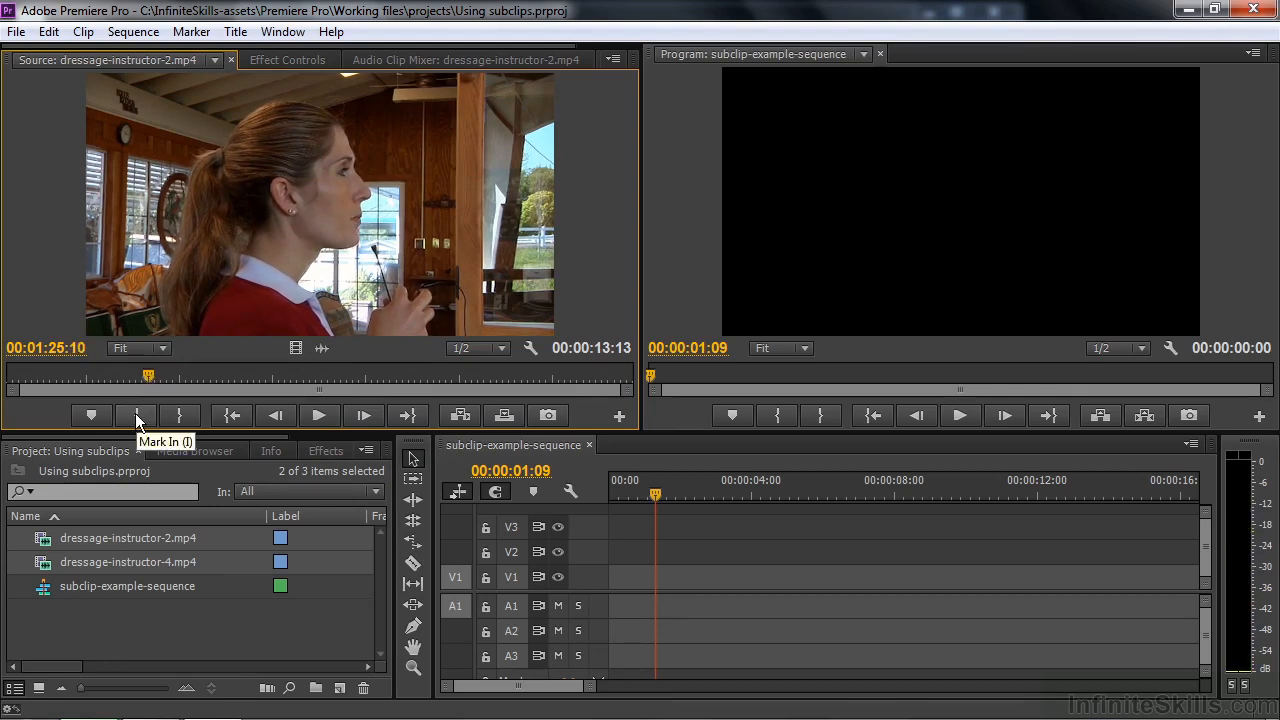
click(135, 413)
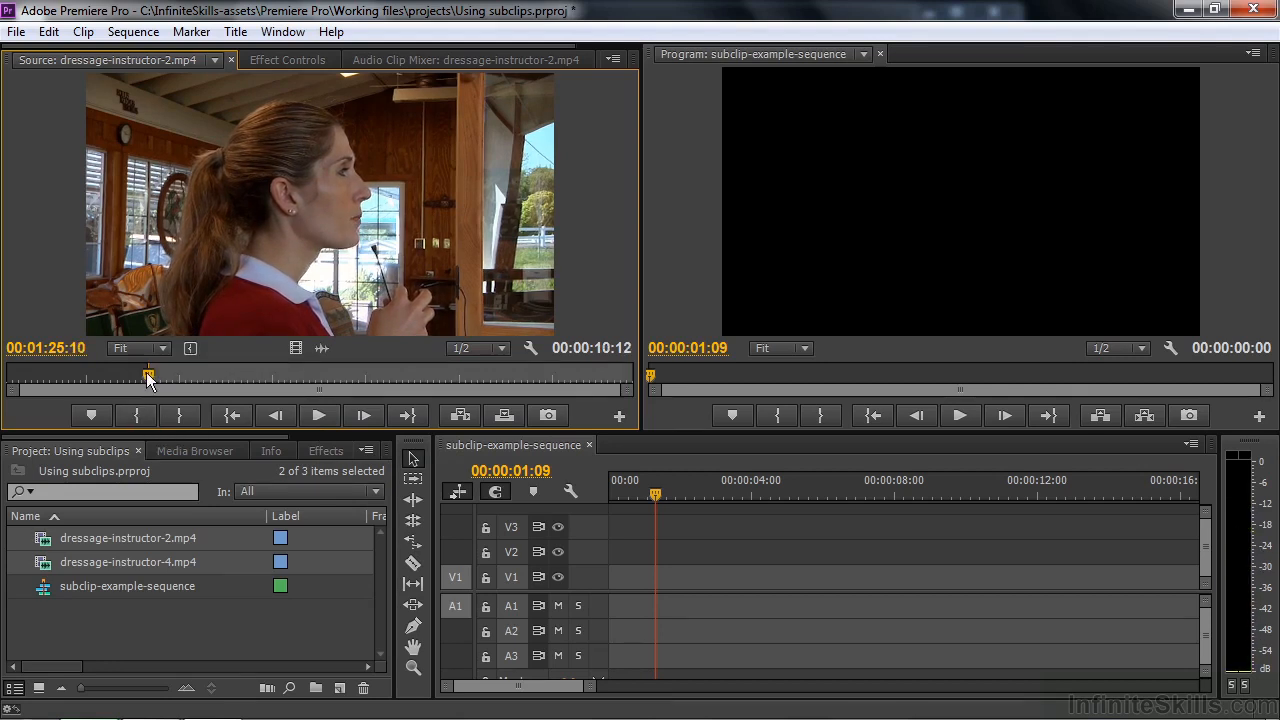
Play dressage-instructor-2.mp4 to the end of the soundbite and mark the Out point at 00:01:31:02
click(318, 418)
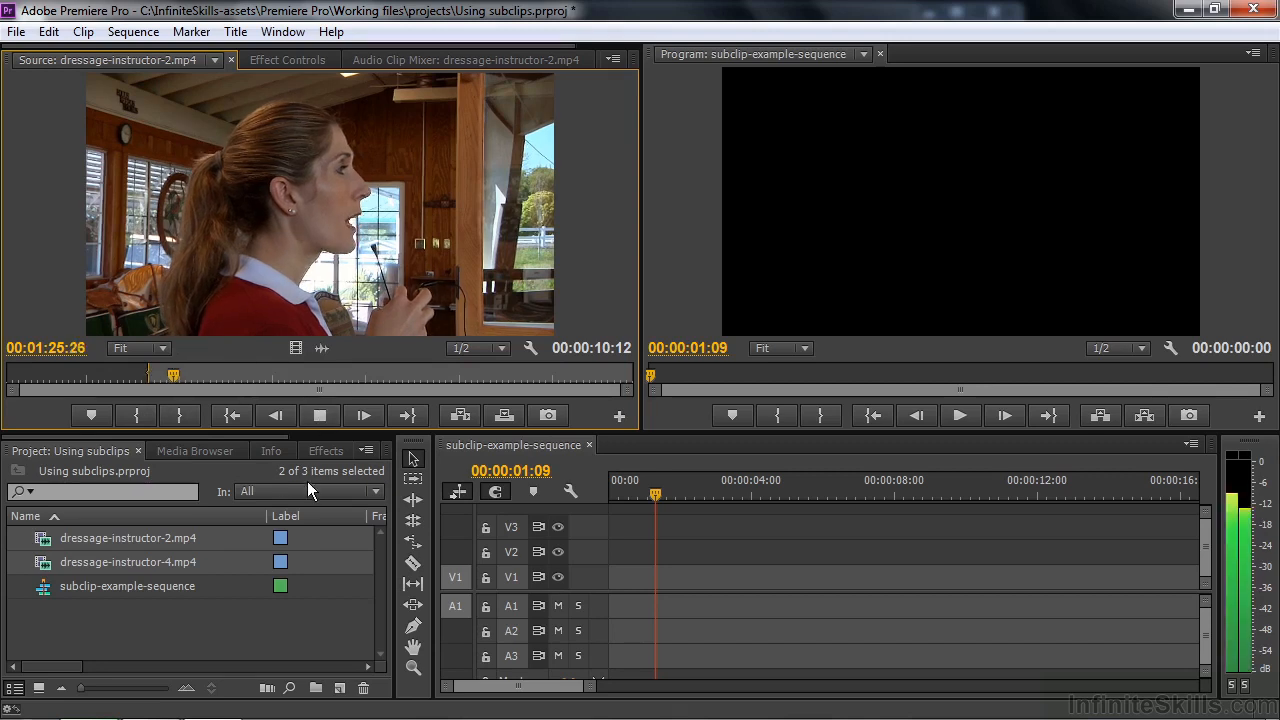
click(319, 413)
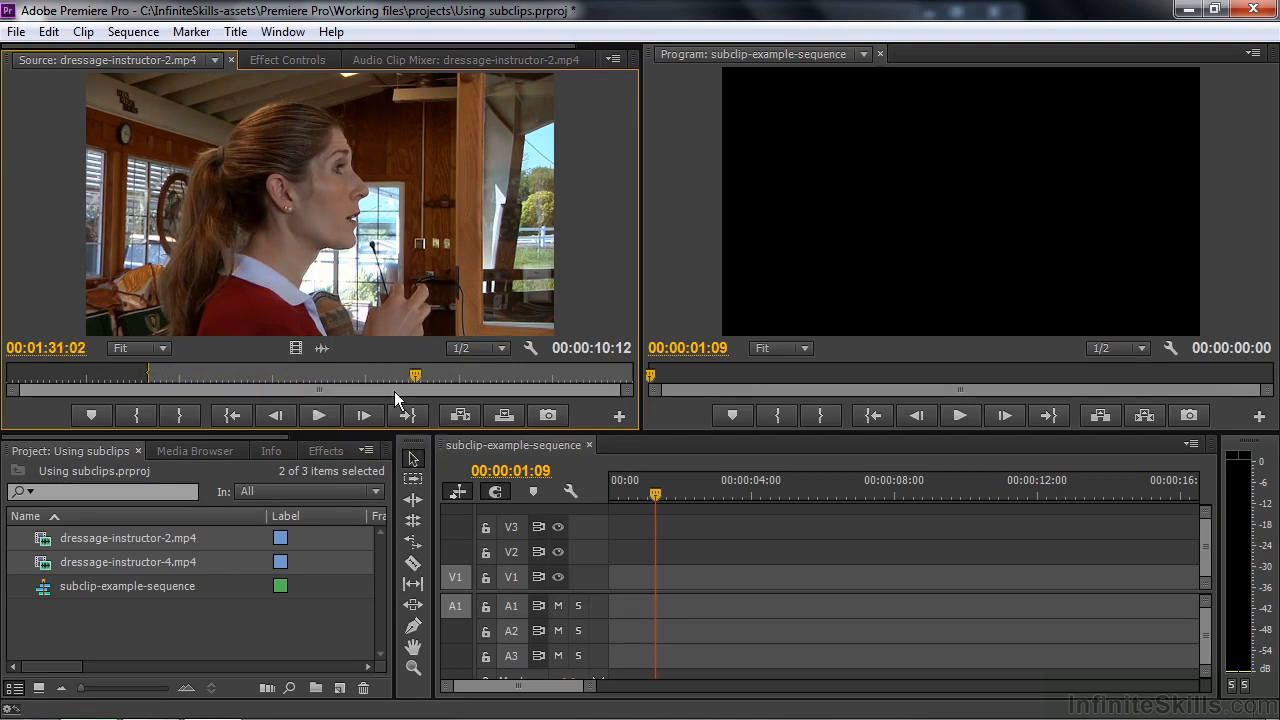
click(181, 414)
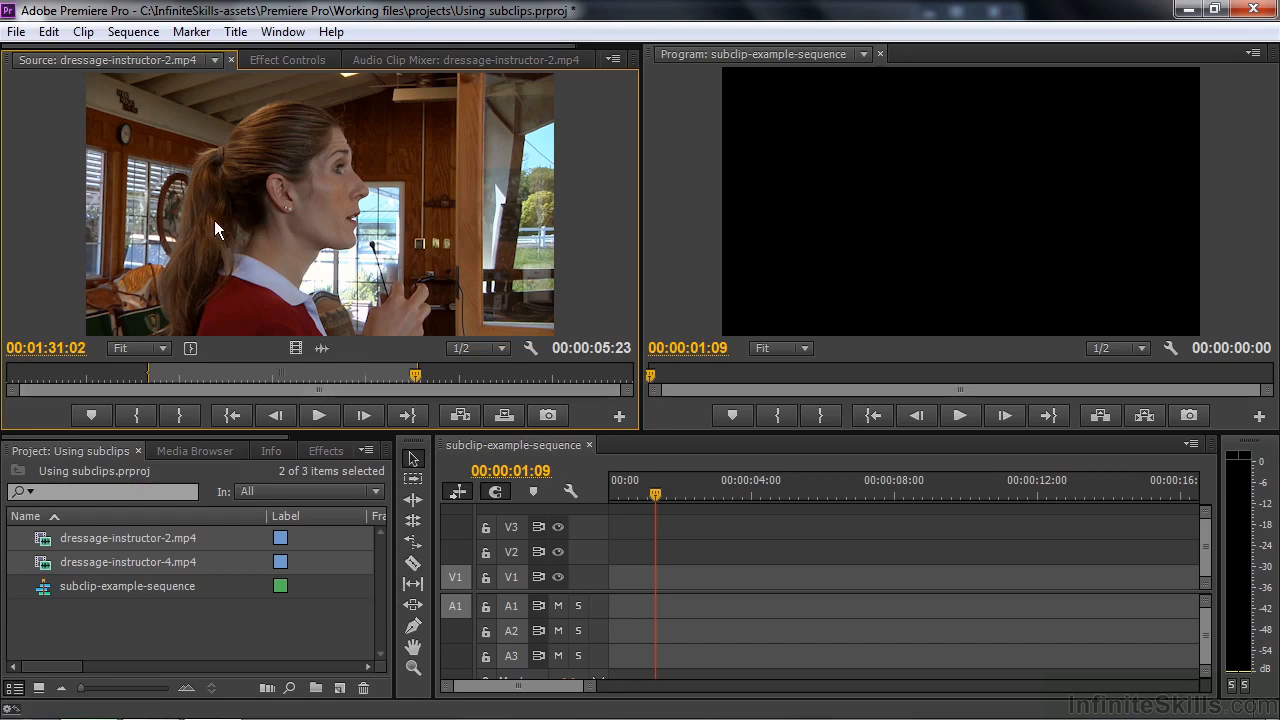
Make a subclip of the marked range named dressage-instructor-soundbite-1, keeping trims restricted to the subclip boundaries
right_click(313, 207)
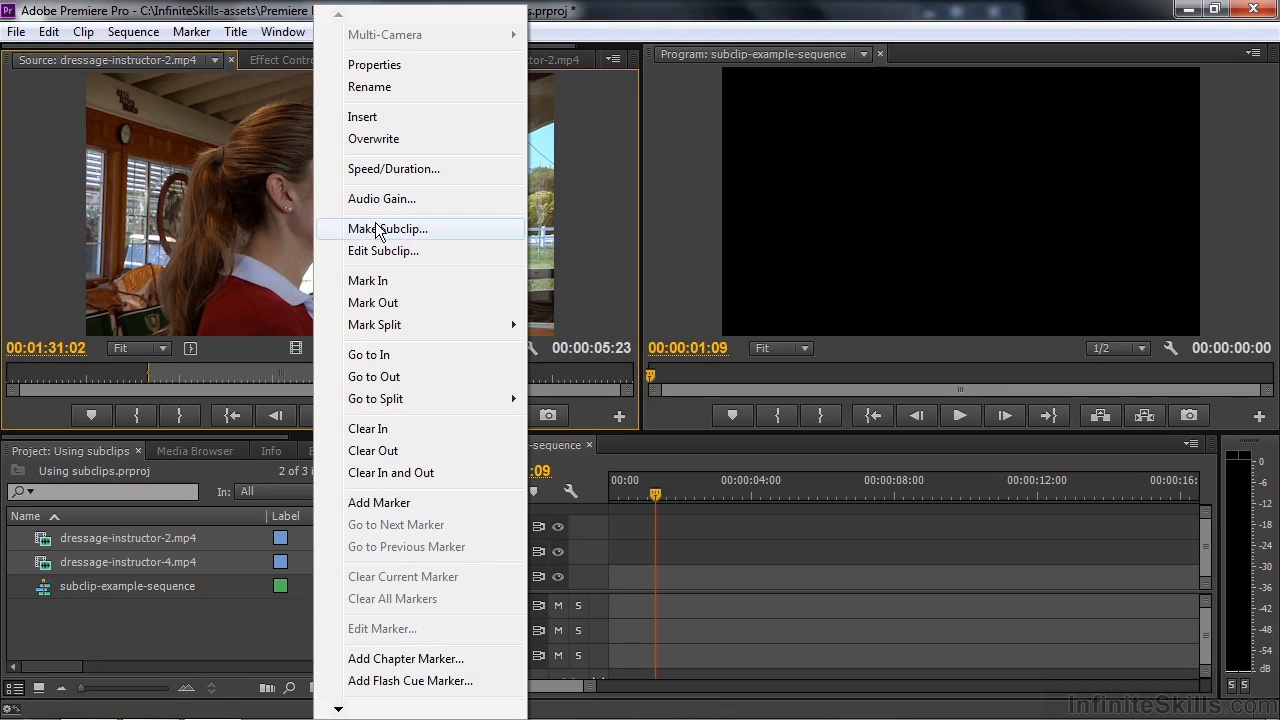
key(Escape)
click(84, 32)
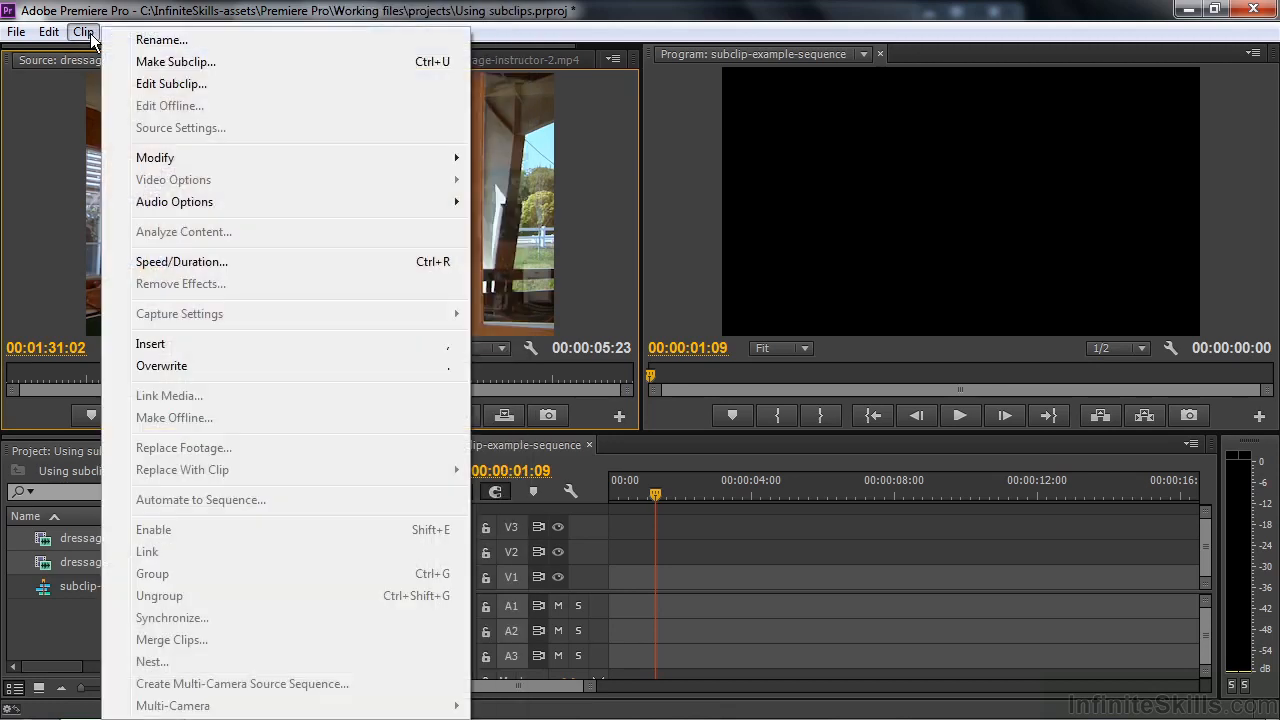
click(155, 62)
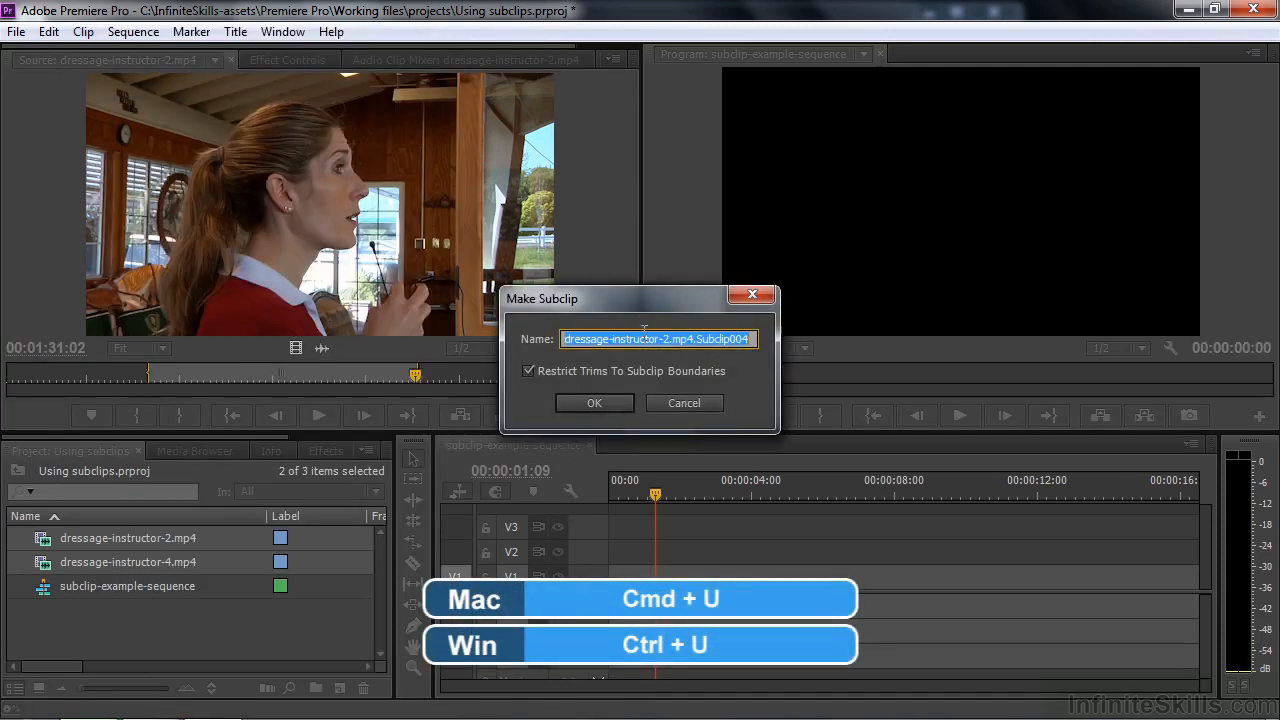
drag(663, 339, 752, 339)
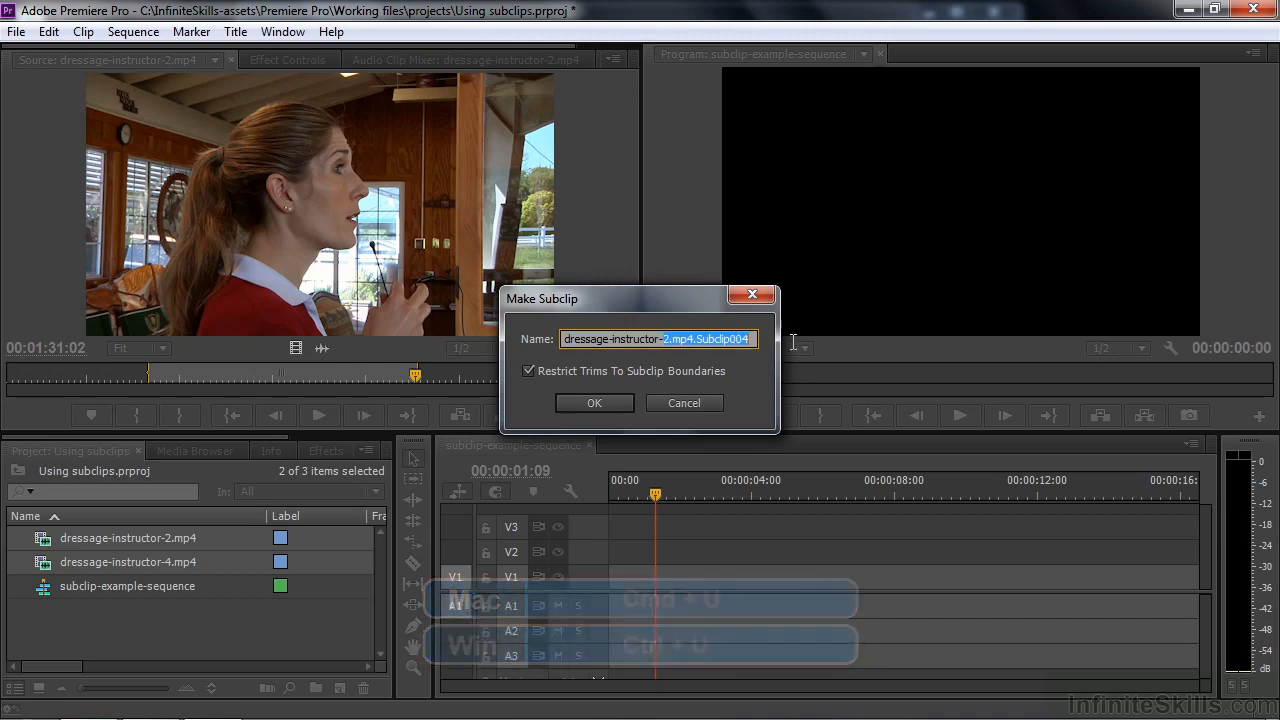
text(sound)
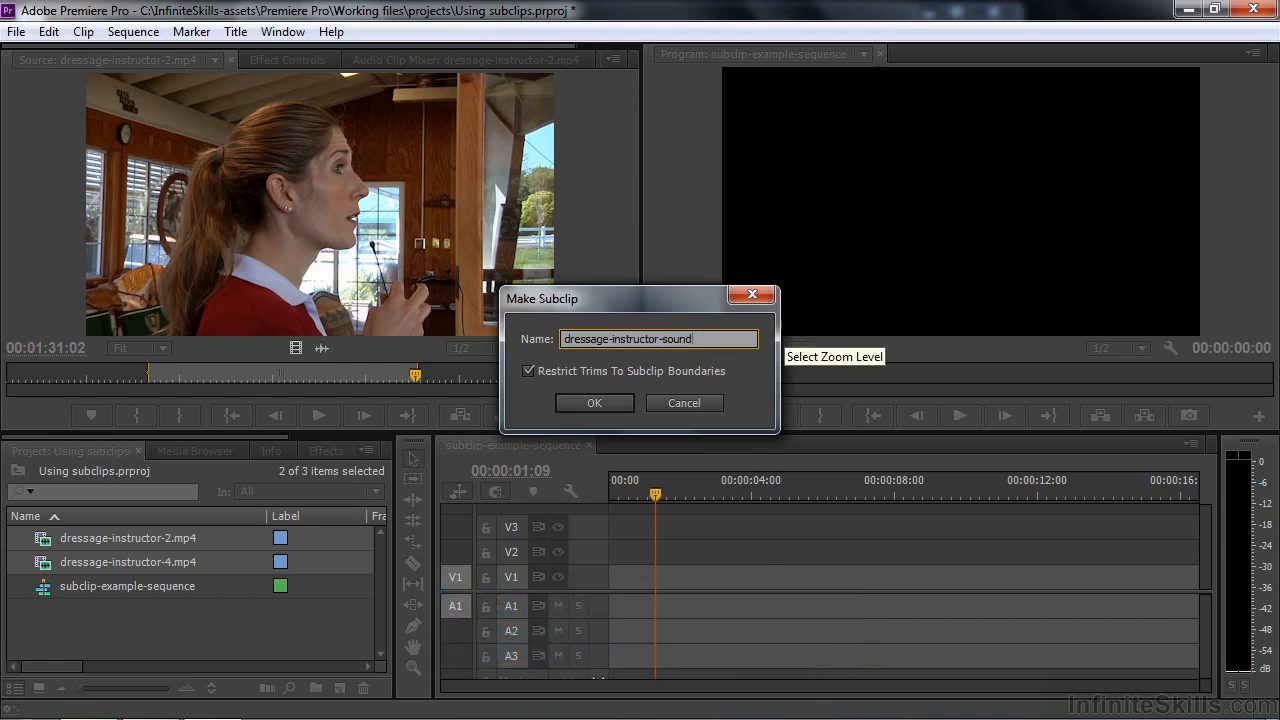
text(bite-1)
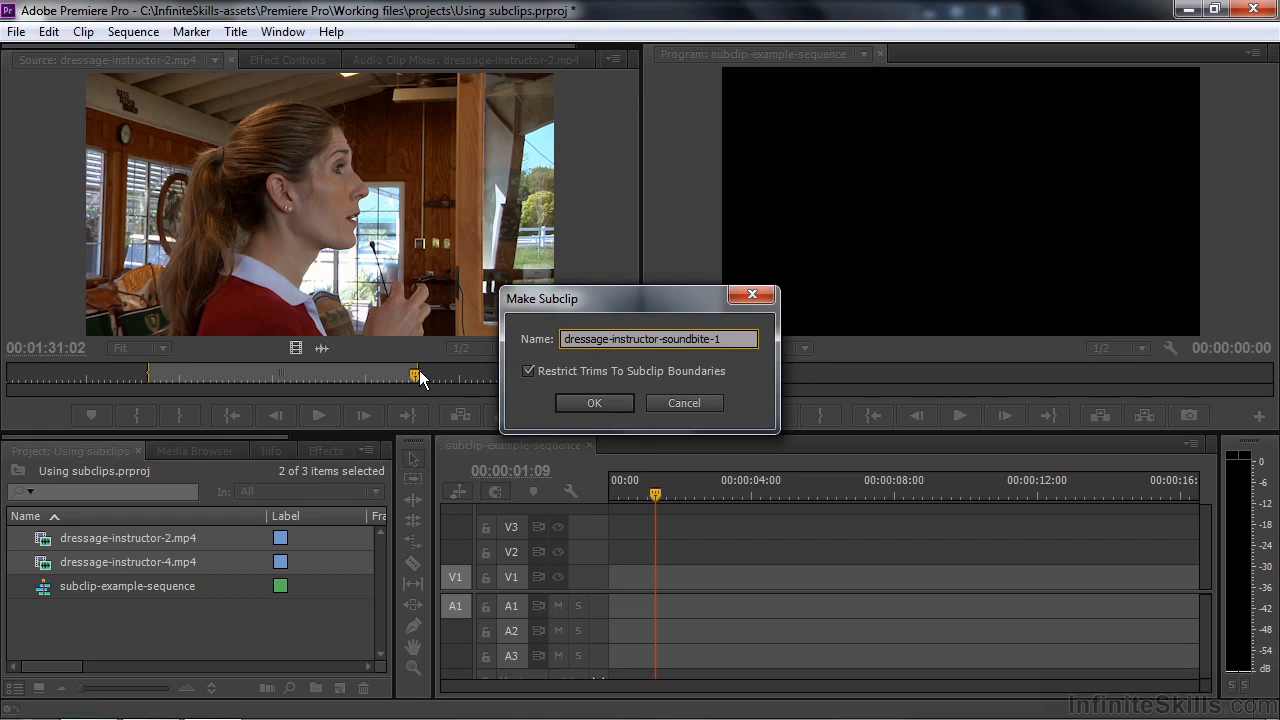
click(595, 403)
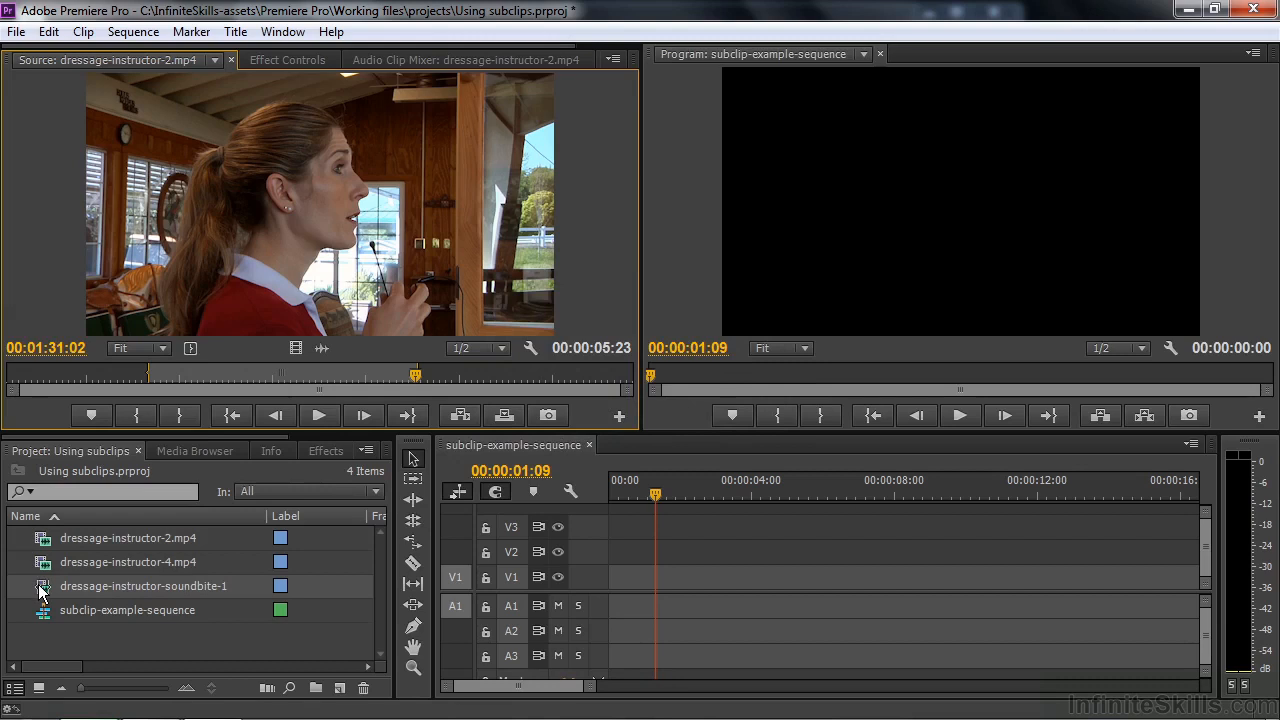
Place dressage-instructor-soundbite-1 at the start of the sequence on V1 and A1 and try to extend its end
mouse_move(40, 591)
drag(136, 594, 628, 607)
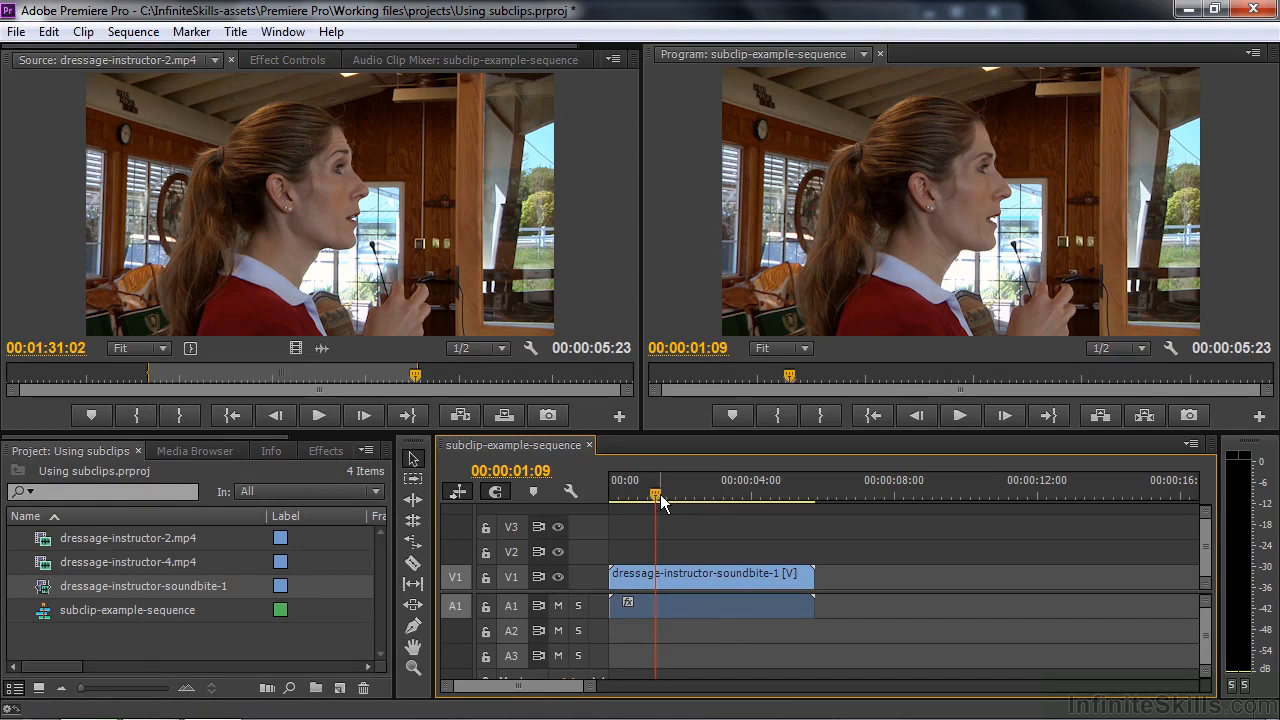
drag(810, 575, 856, 585)
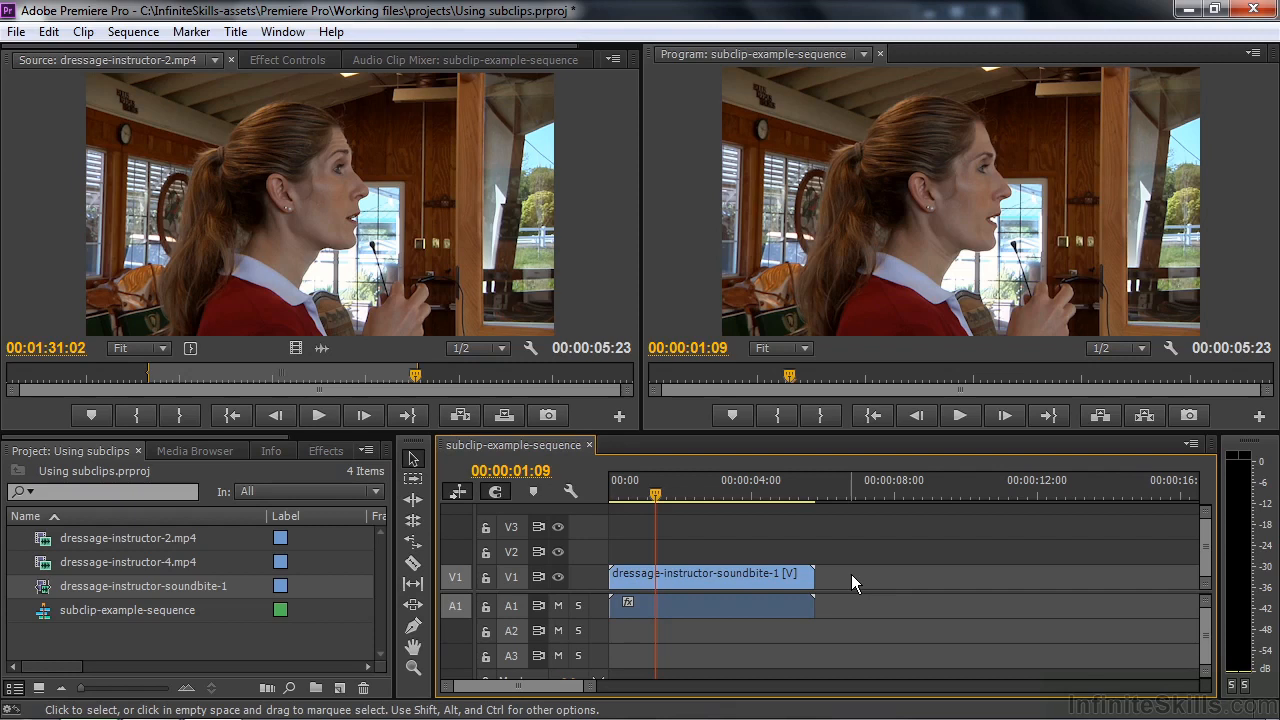
Edit the dressage-instructor-soundbite-1 subclip to start at 00:01:24:17 and end at 00:01:32:02
right_click(86, 596)
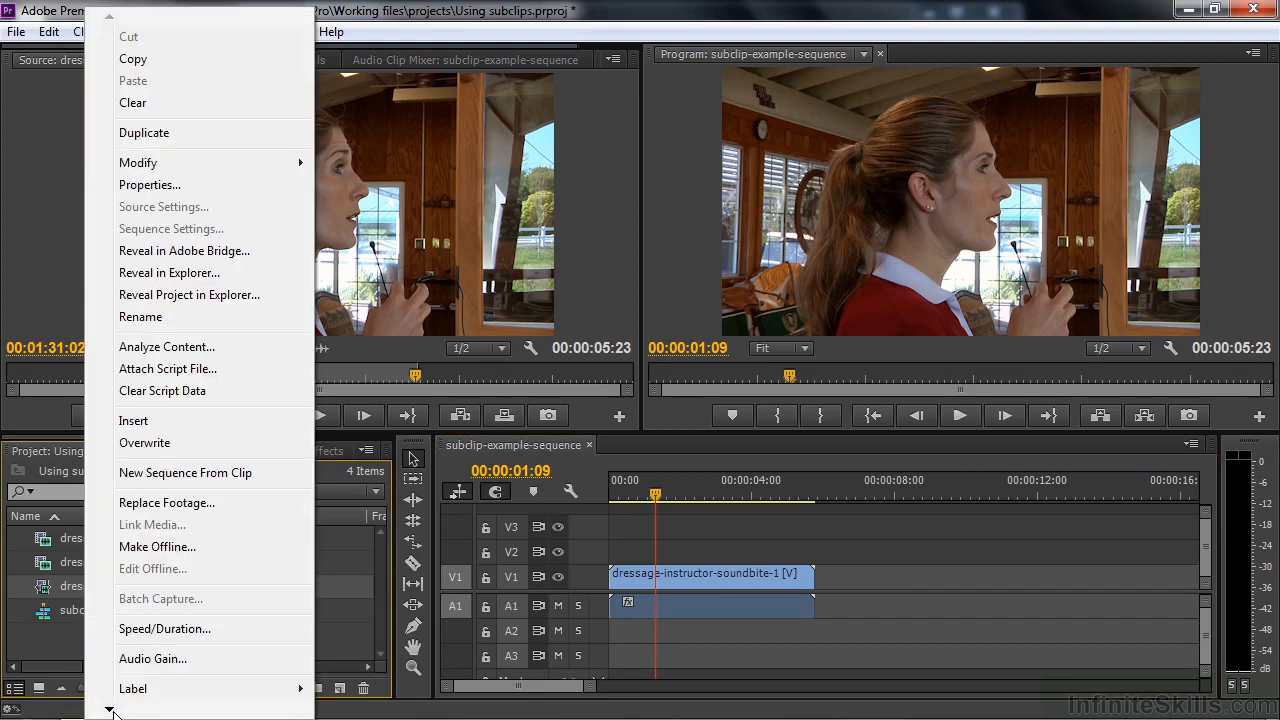
mouse_move(112, 710)
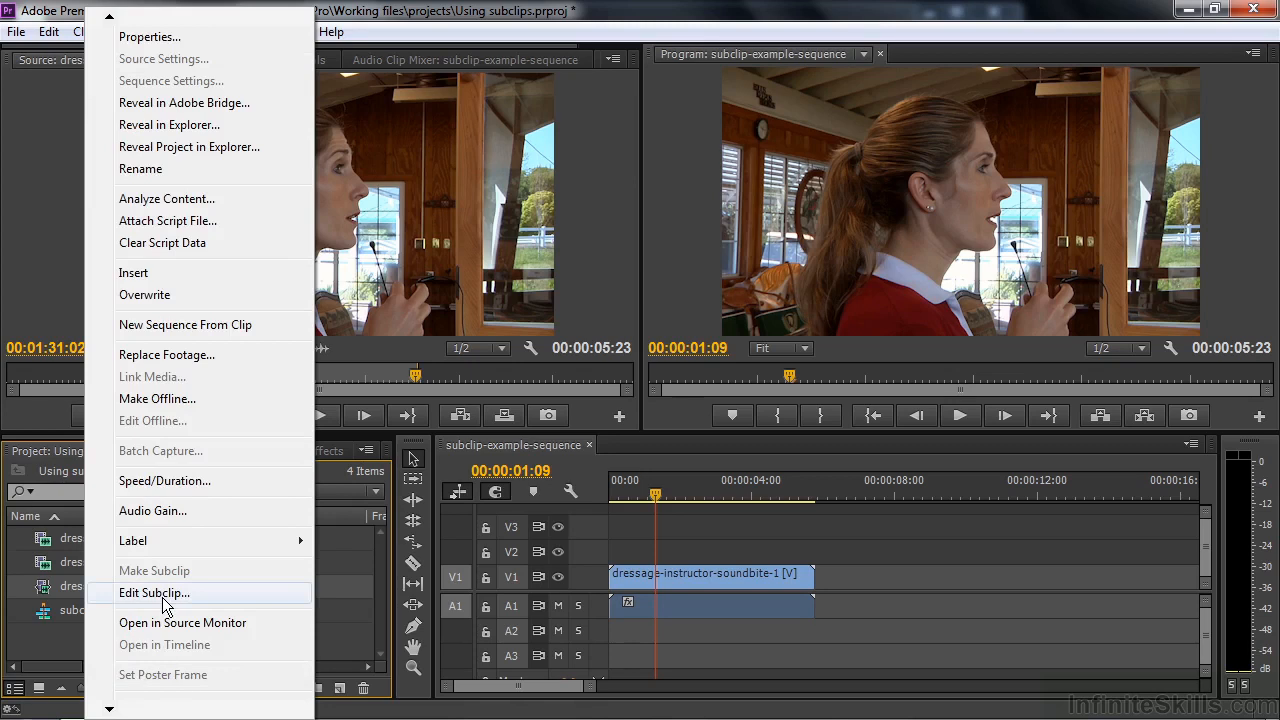
click(161, 598)
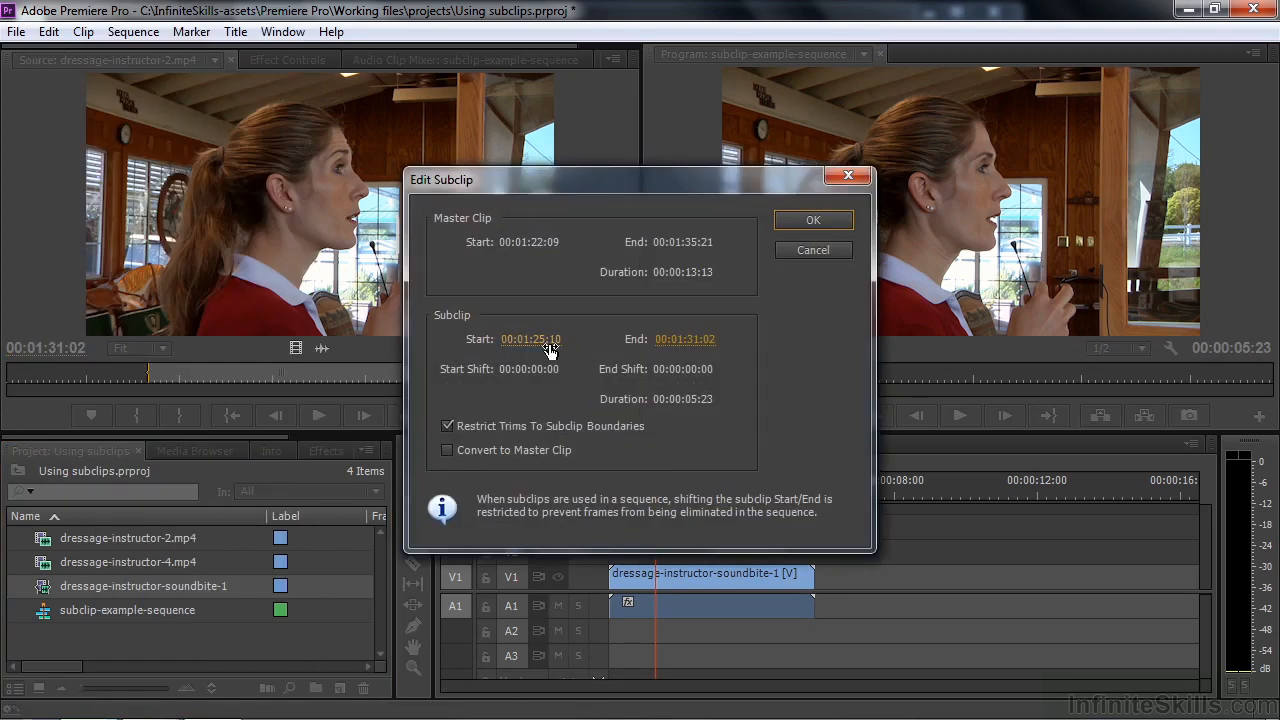
drag(549, 350, 530, 352)
drag(697, 348, 742, 355)
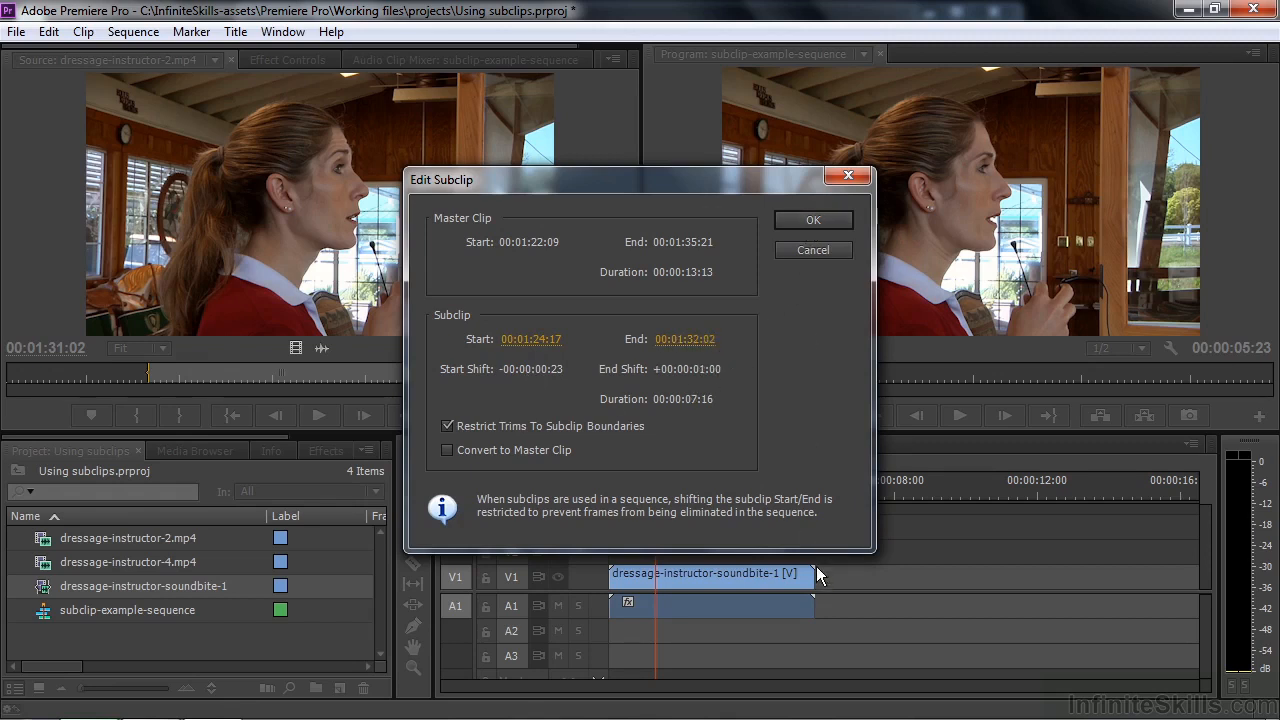
click(814, 222)
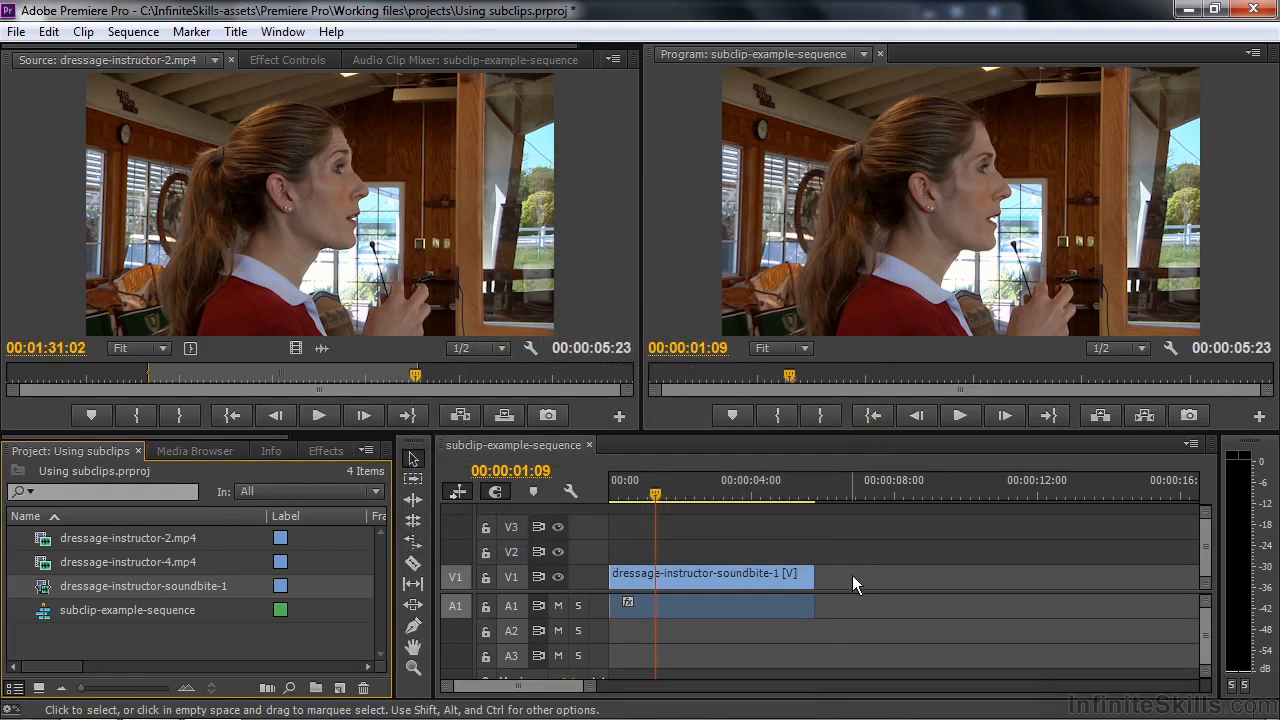
Move the soundbite clip in the sequence to 00:00:01:09, and extend its start earlier and its end to 00:00:08:02
drag(702, 581, 749, 583)
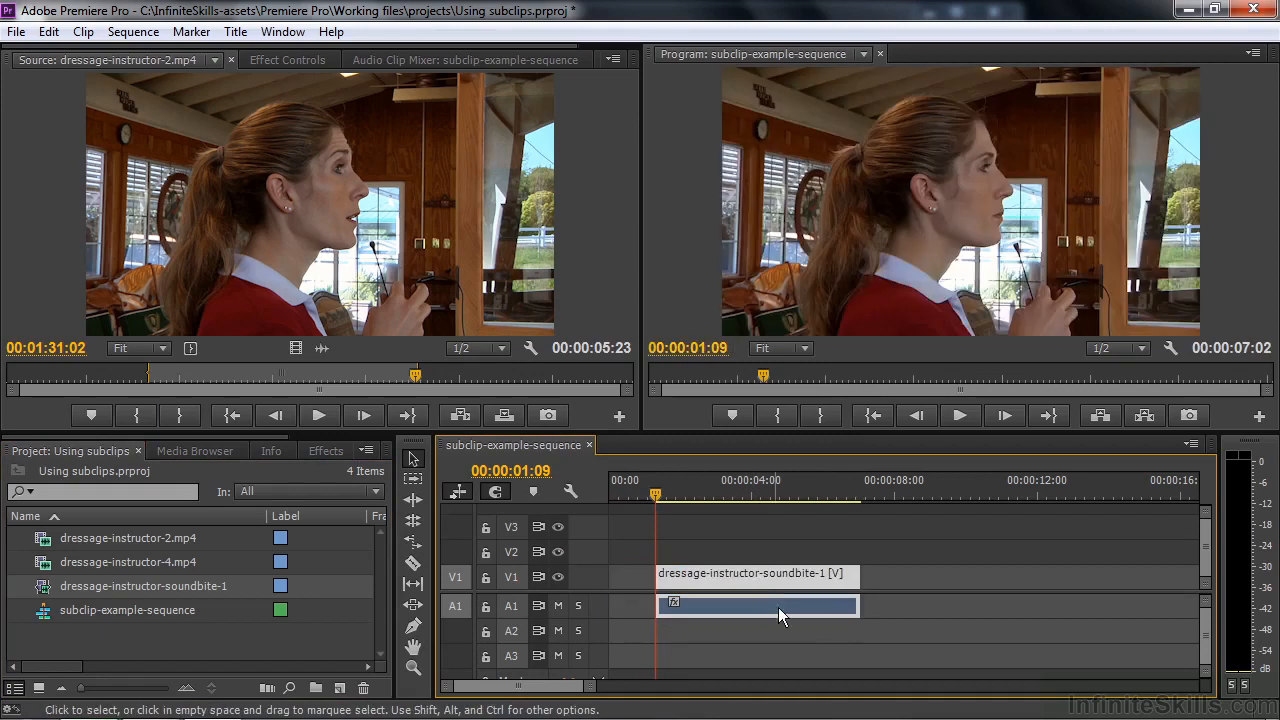
mouse_move(862, 582)
mouse_down()
mouse_move(903, 578)
mouse_move(871, 578)
mouse_move(886, 582)
mouse_up()
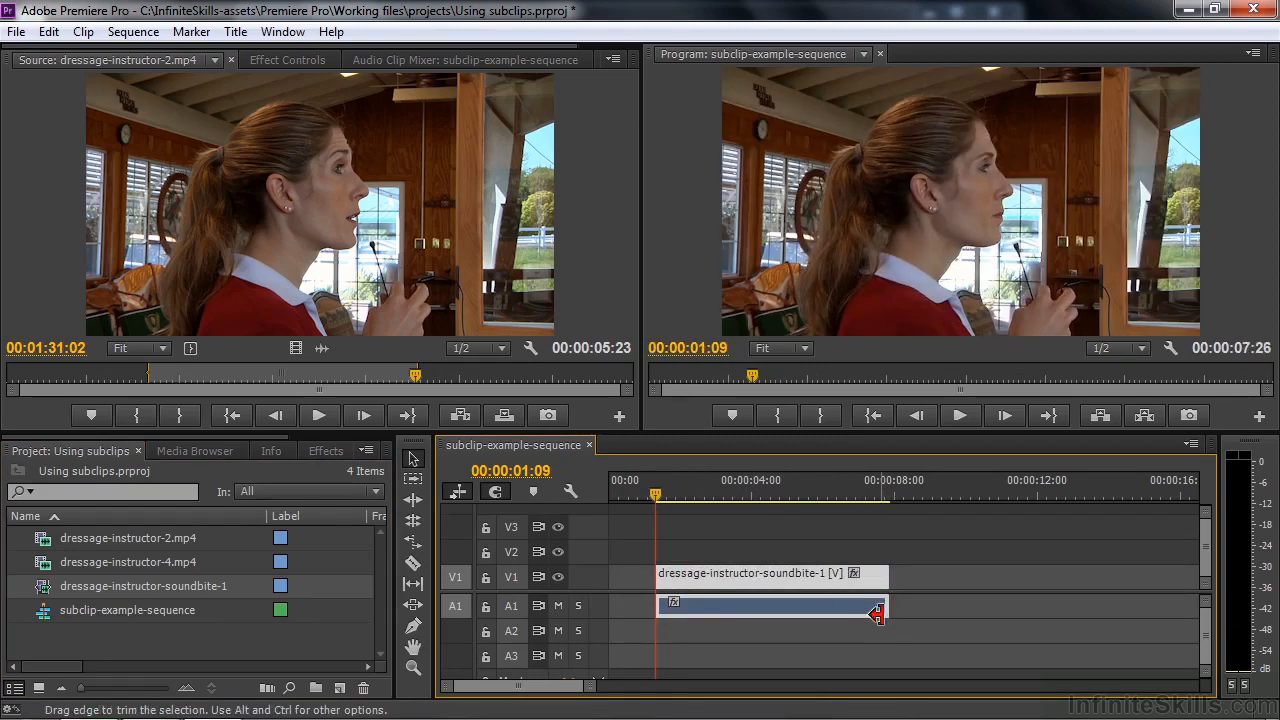
click(648, 576)
drag(614, 575, 612, 580)
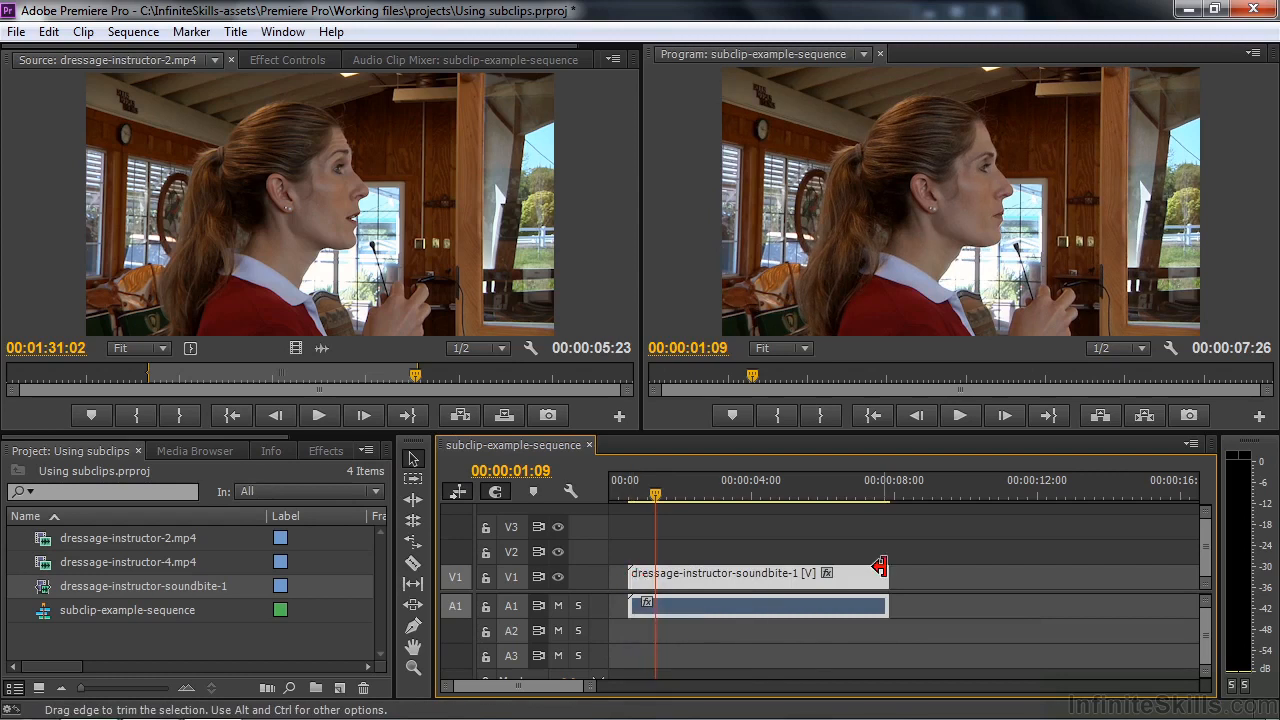
drag(888, 576, 896, 574)
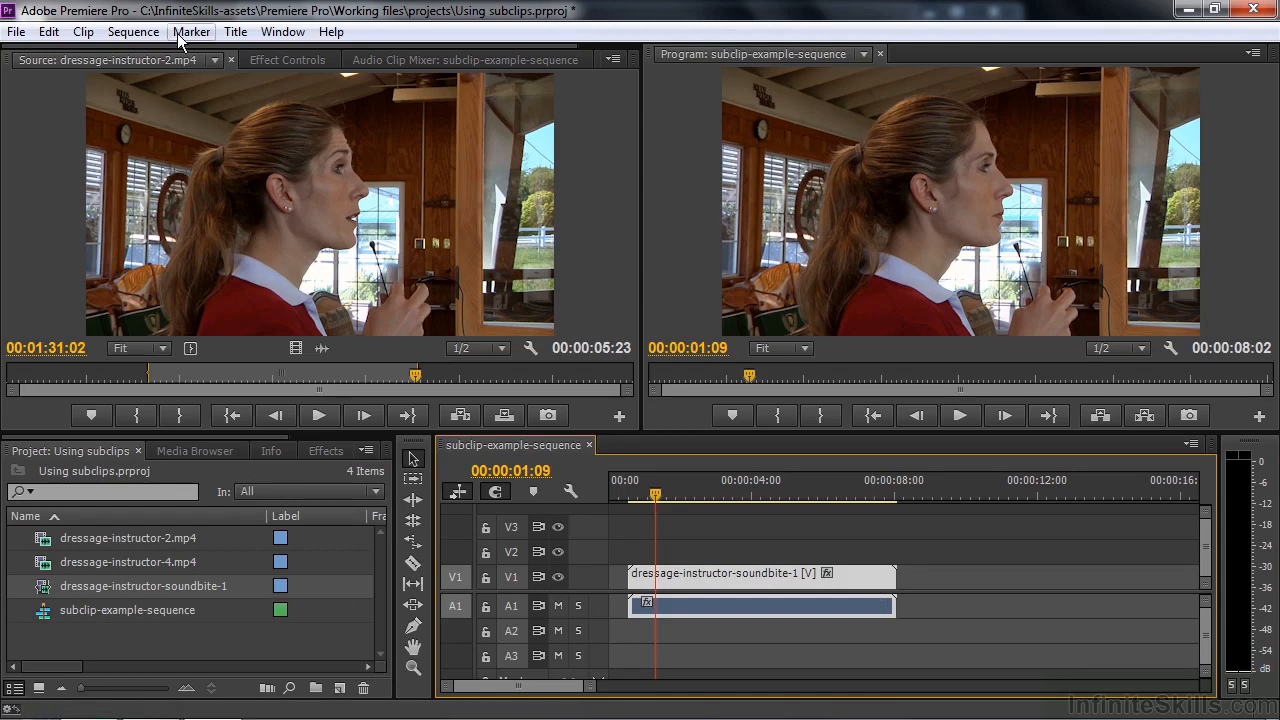
Load dressage-instructor-4.mp4 as the source clip, preview the start of the soundbite and mark the In point at 00:03:08:08
click(215, 60)
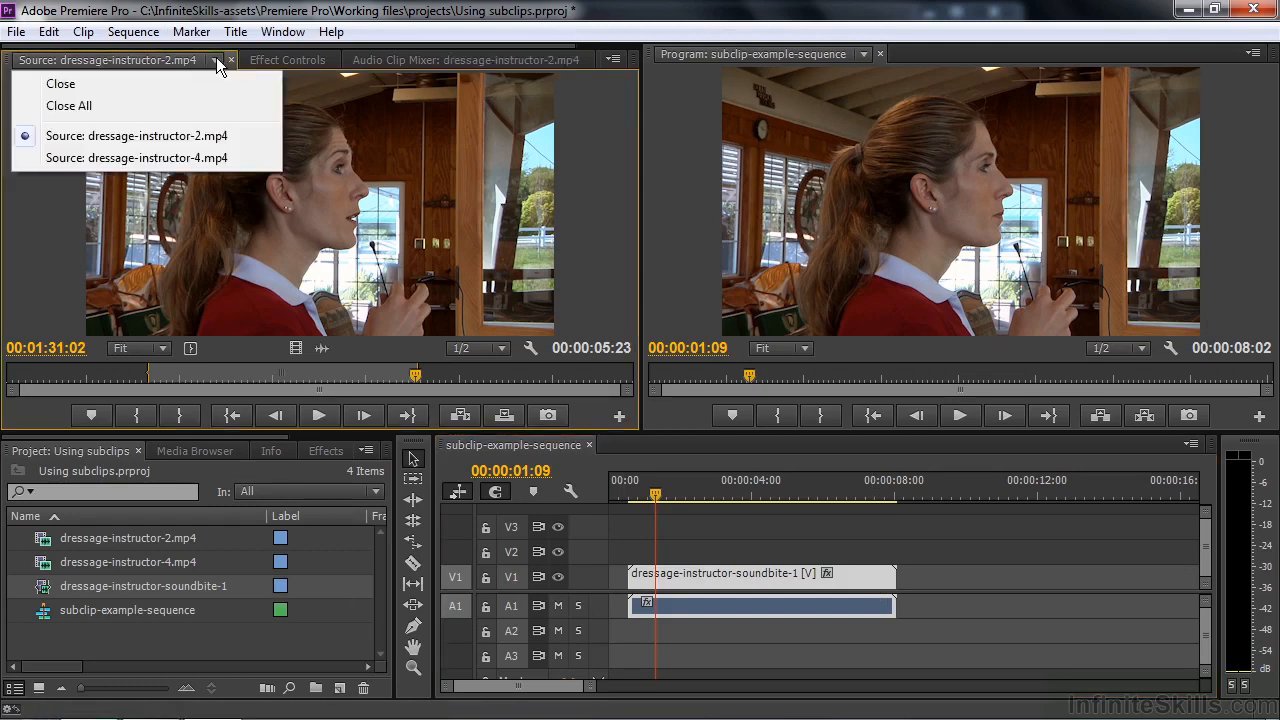
click(170, 157)
drag(413, 381, 110, 386)
key(space)
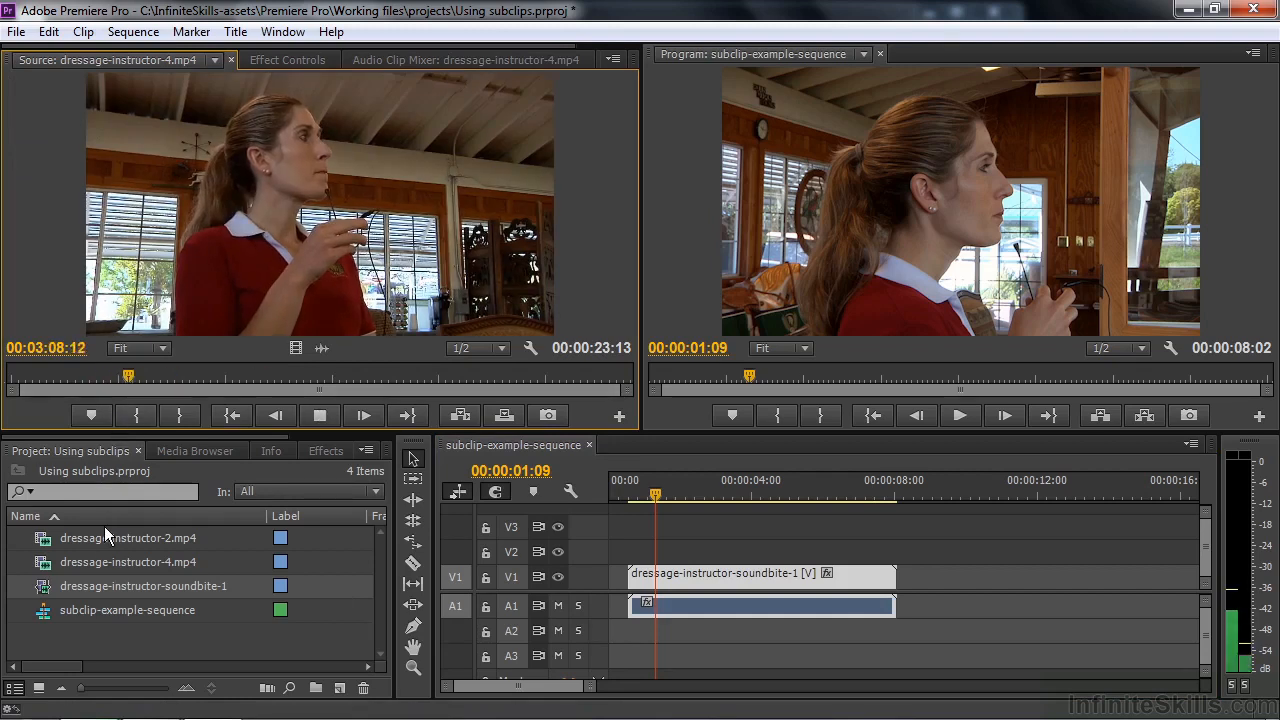
key(space)
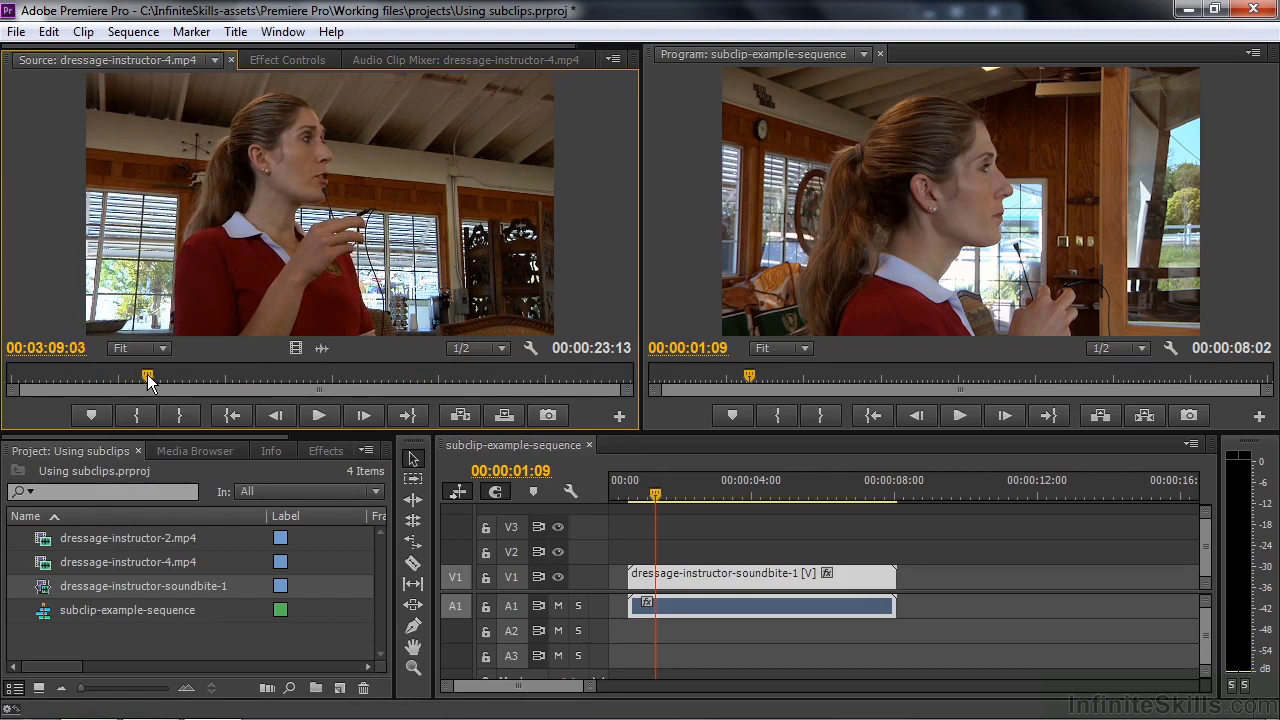
drag(147, 374, 124, 376)
click(141, 413)
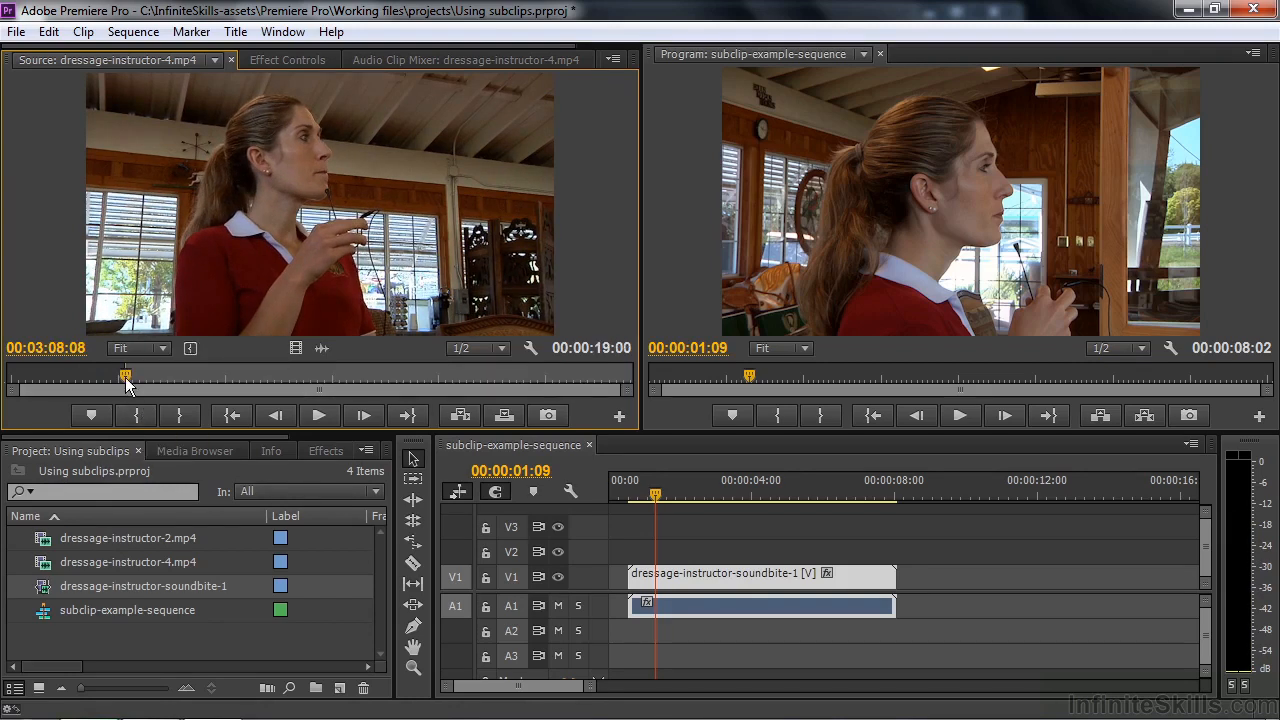
Play the source clip through to the end of the soundbite and mark the Out point at 00:03:19:04
click(239, 382)
key(space)
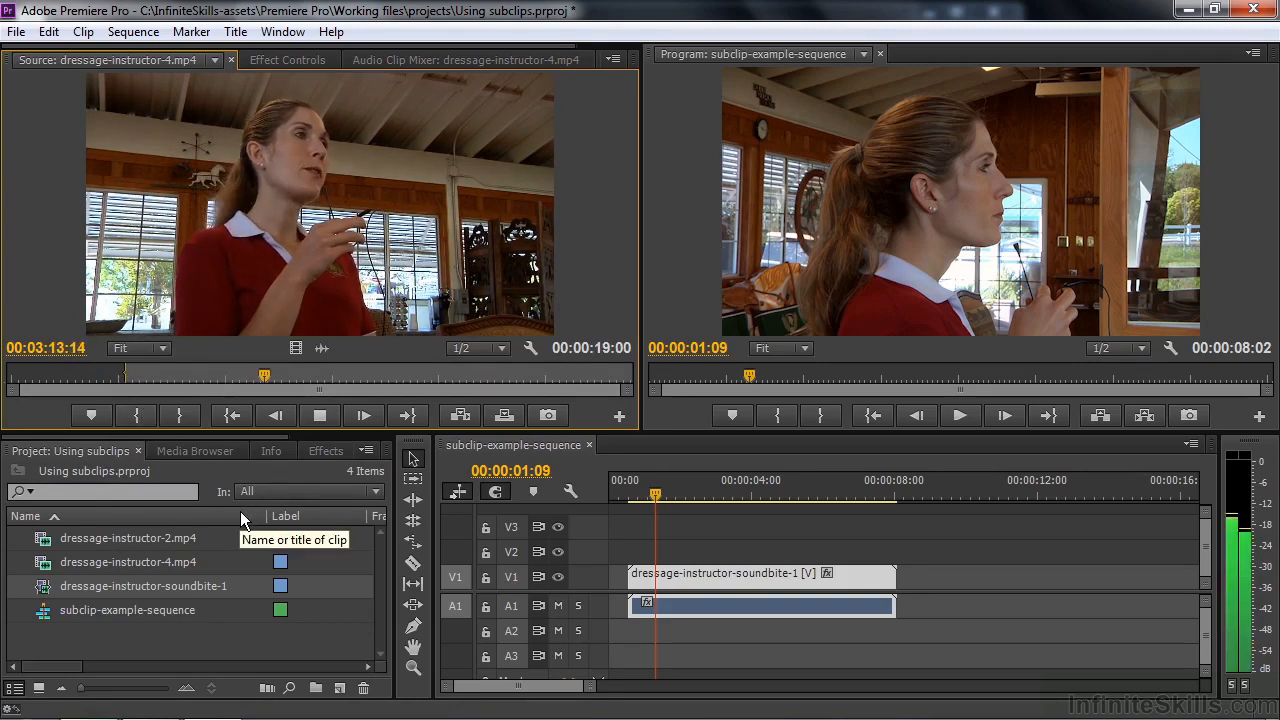
click(320, 414)
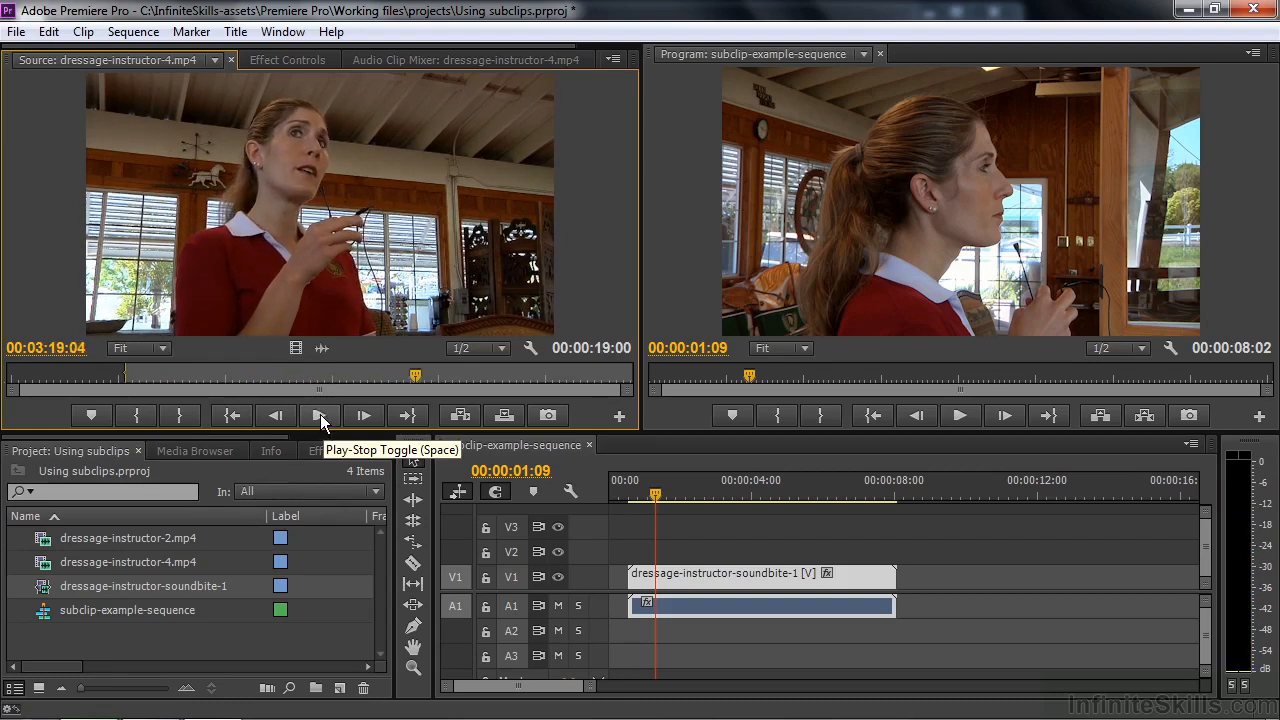
click(178, 416)
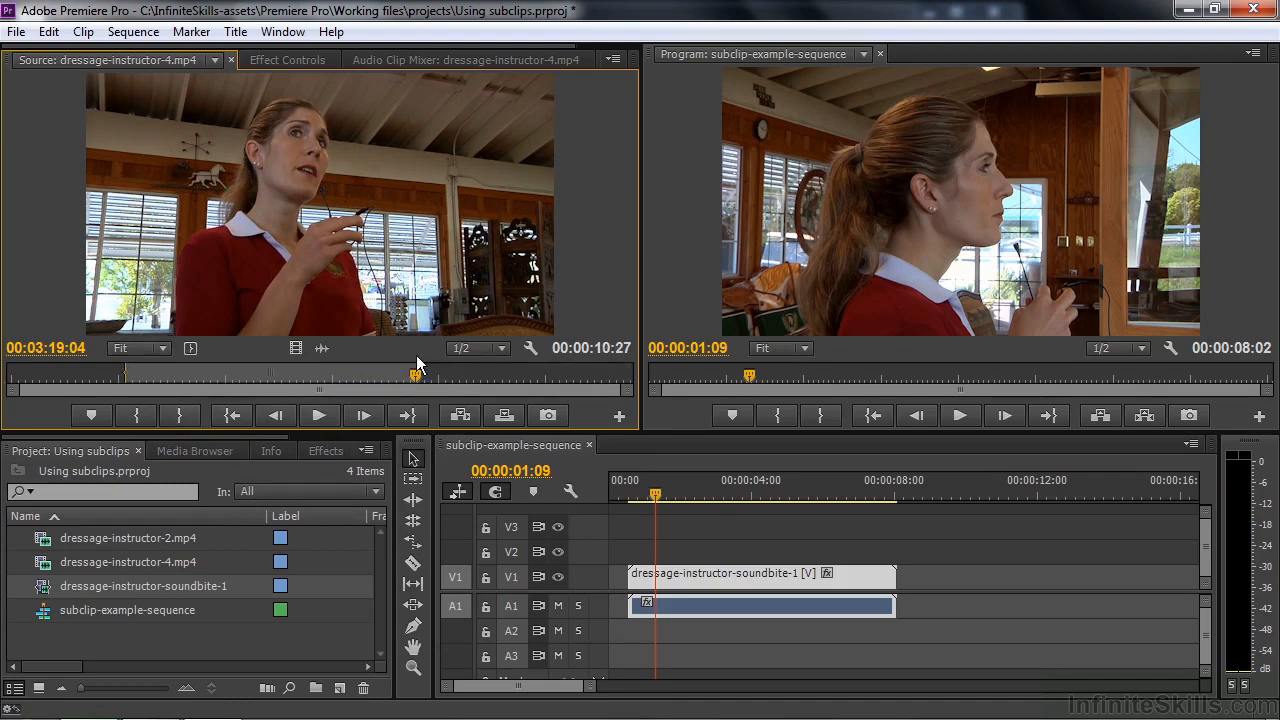
Make a subclip of the marked range named dressage-instructor-soundbite-2, with trims not restricted to the subclip boundaries
right_click(306, 237)
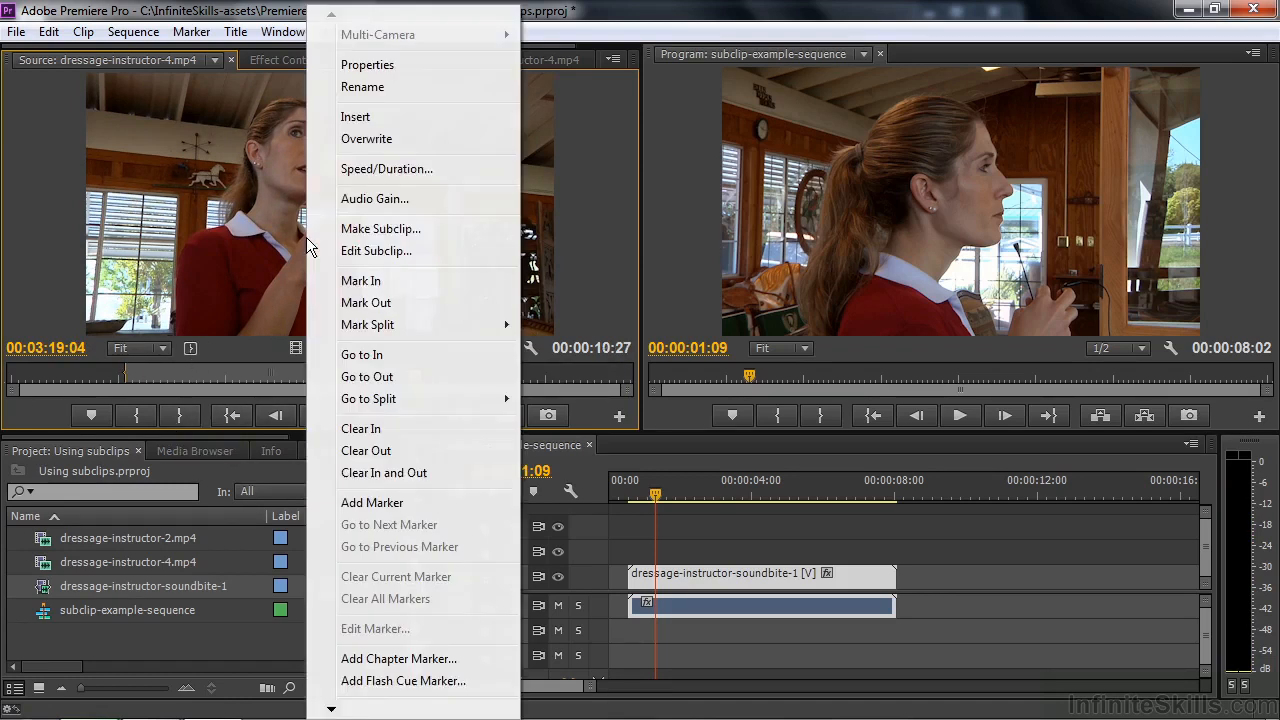
click(380, 229)
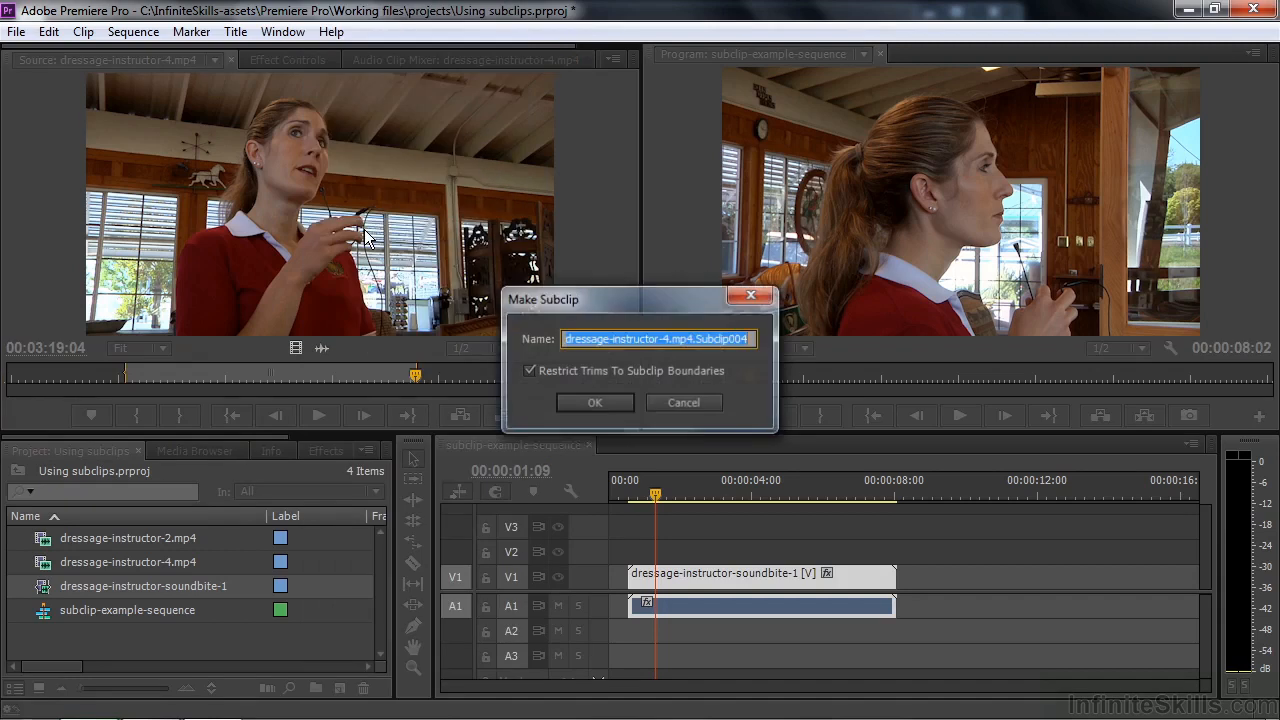
click(664, 339)
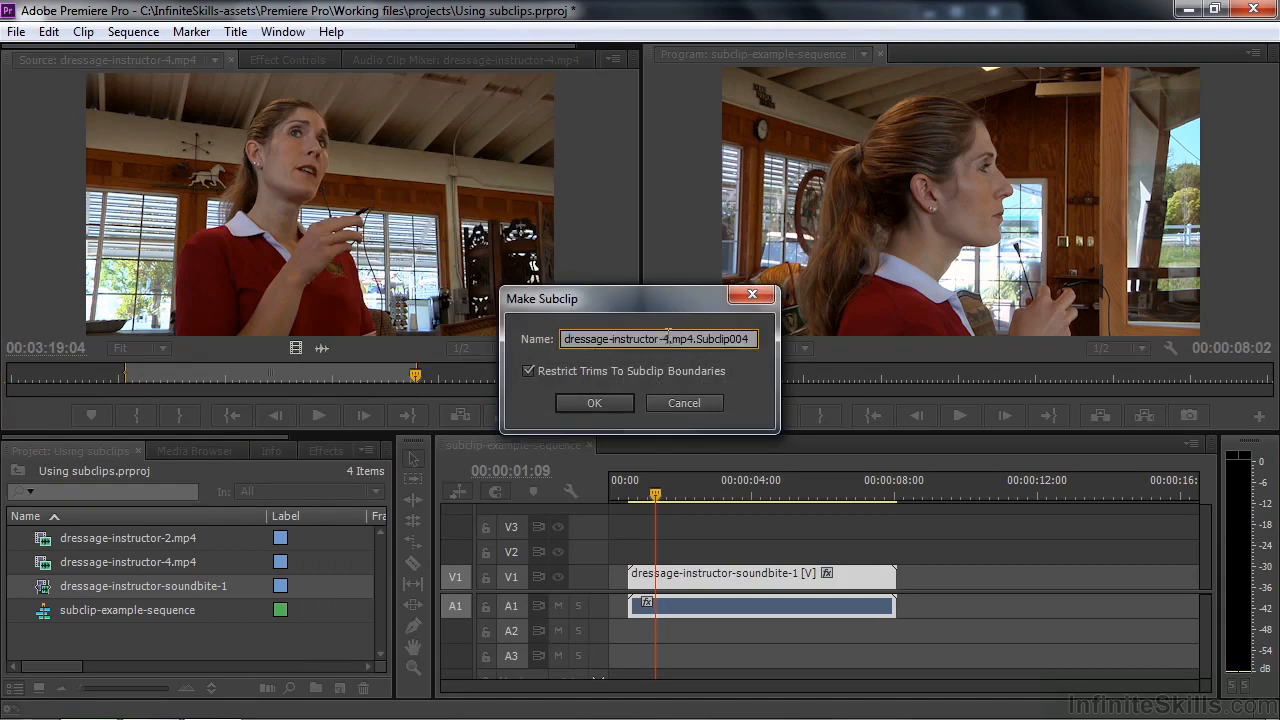
drag(664, 339, 838, 345)
text(sou)
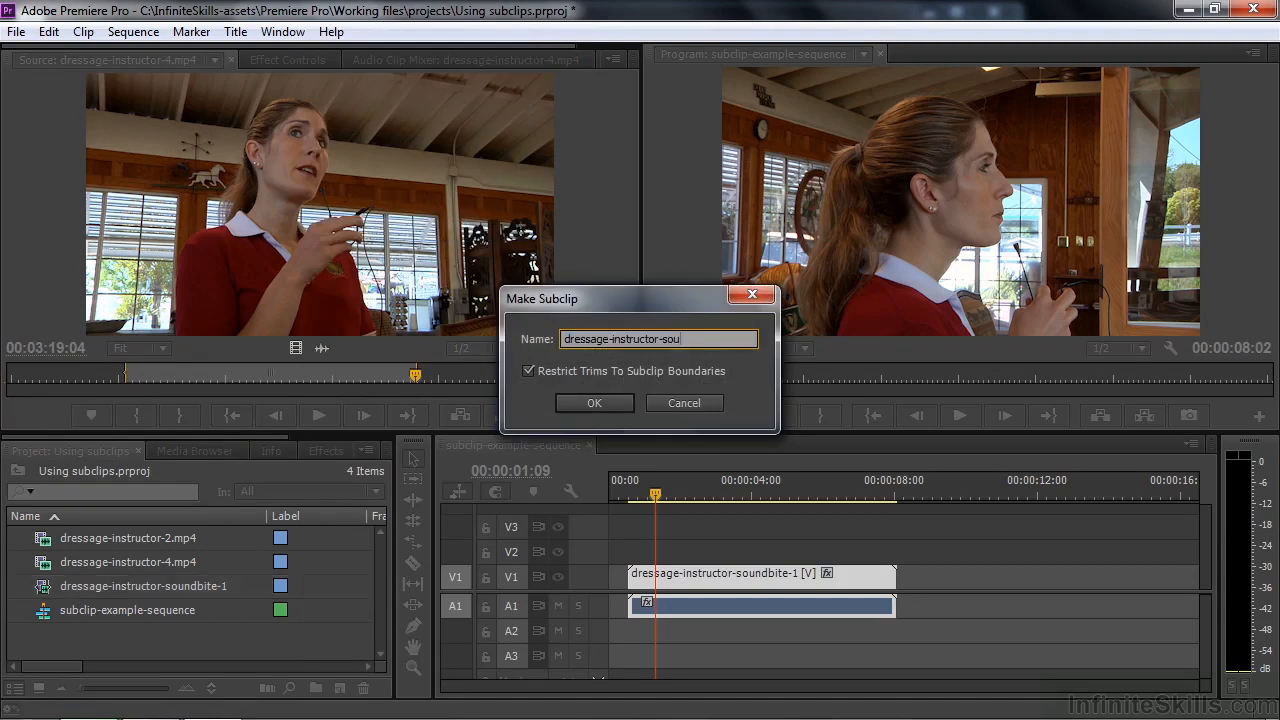
text(ndbite-2)
click(529, 369)
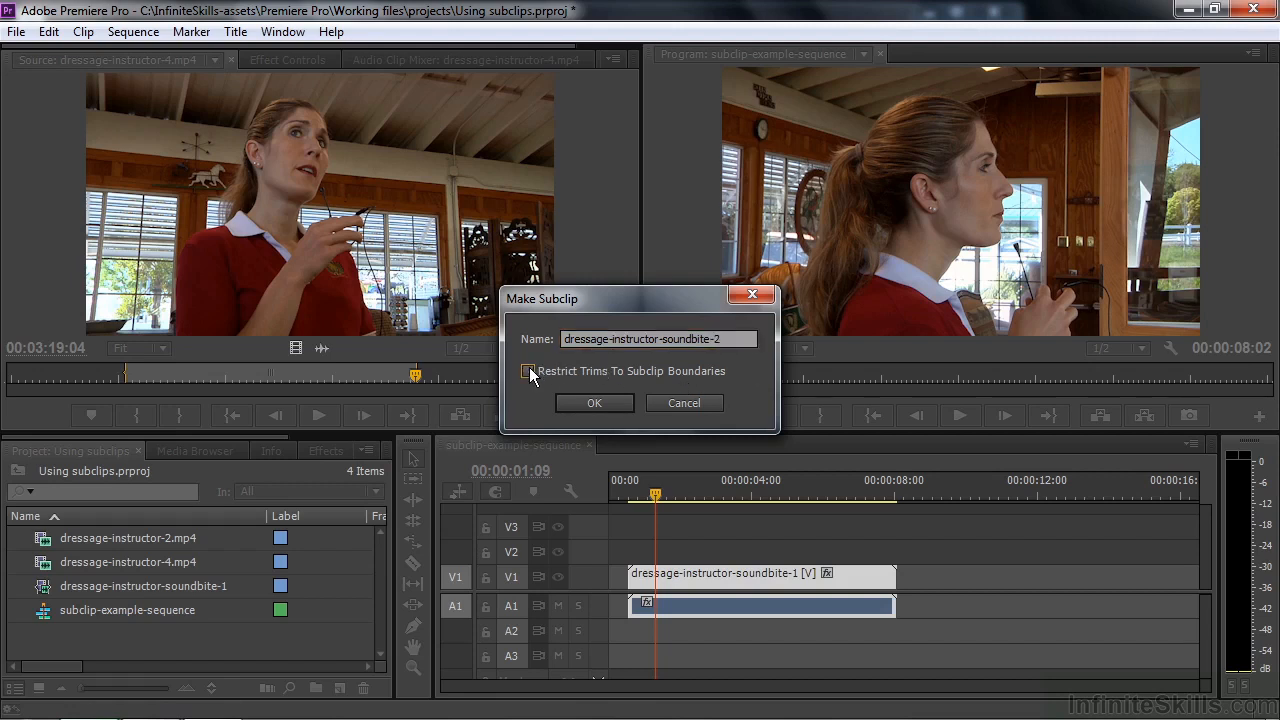
click(596, 403)
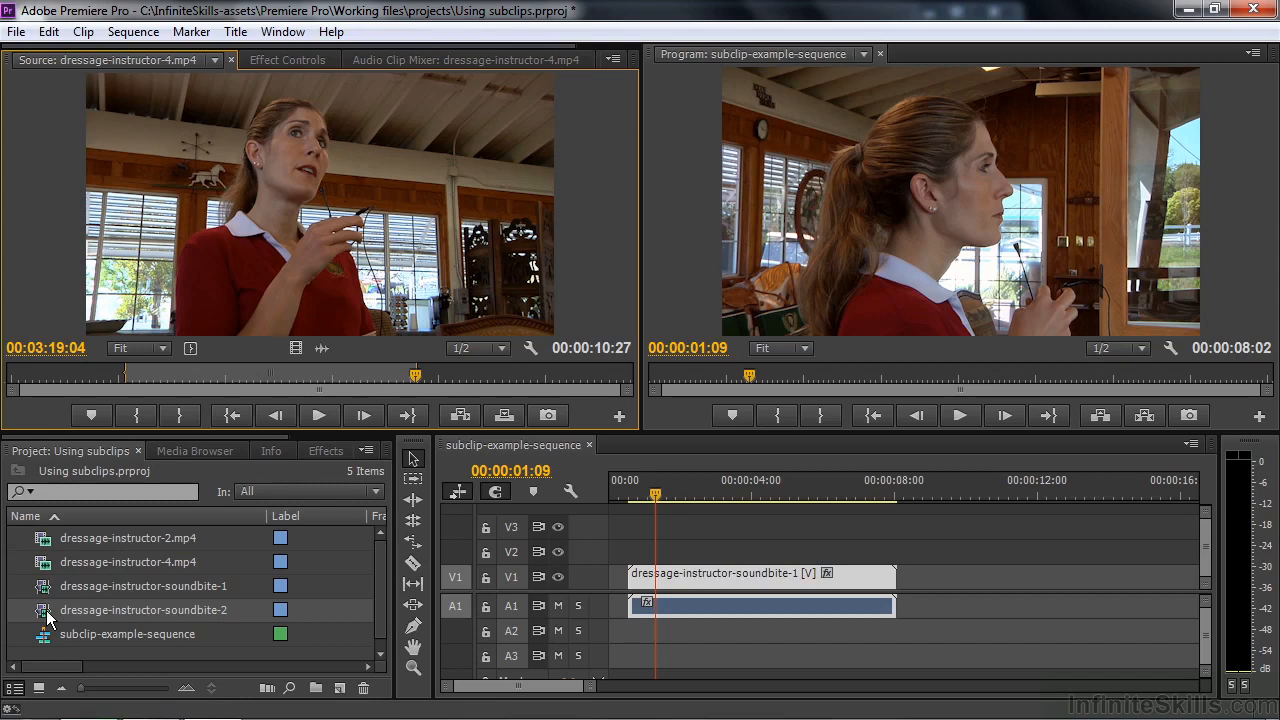
Place dressage-instructor-soundbite-2 after the first soundbite on V1 and A1, starting at 00:00:09:00, and review its start and end
drag(47, 617, 938, 582)
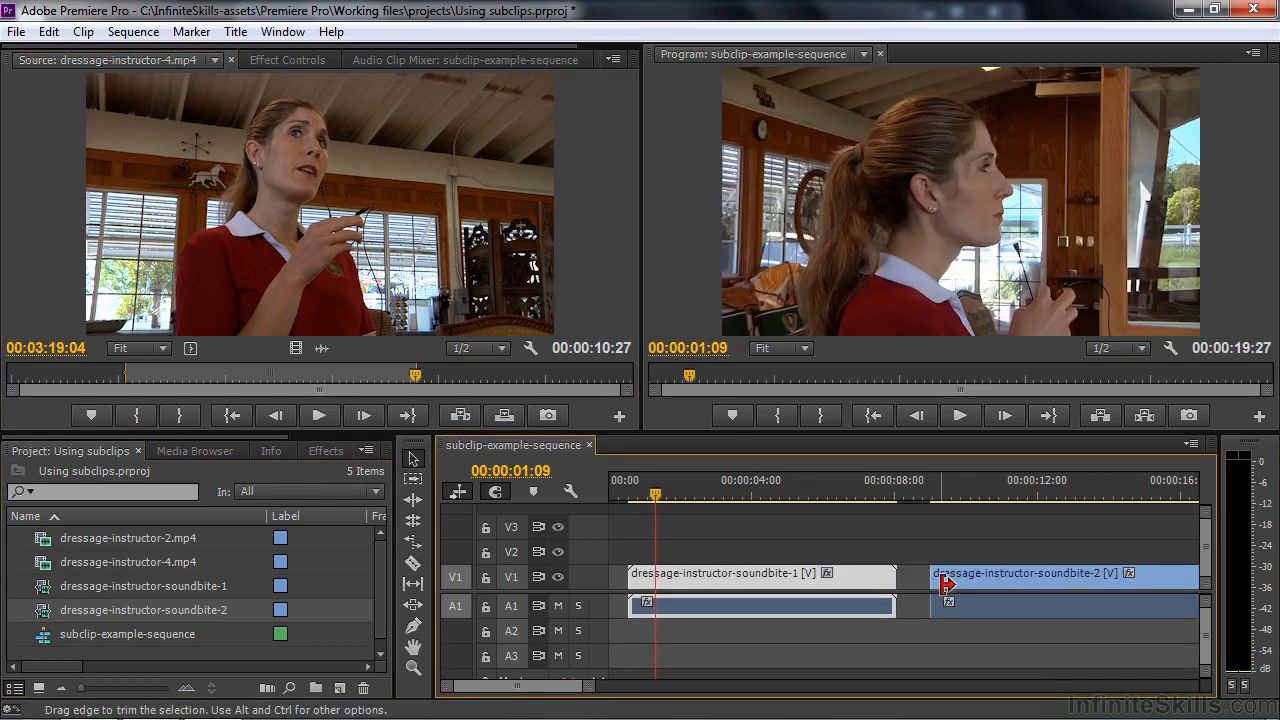
key(minus)
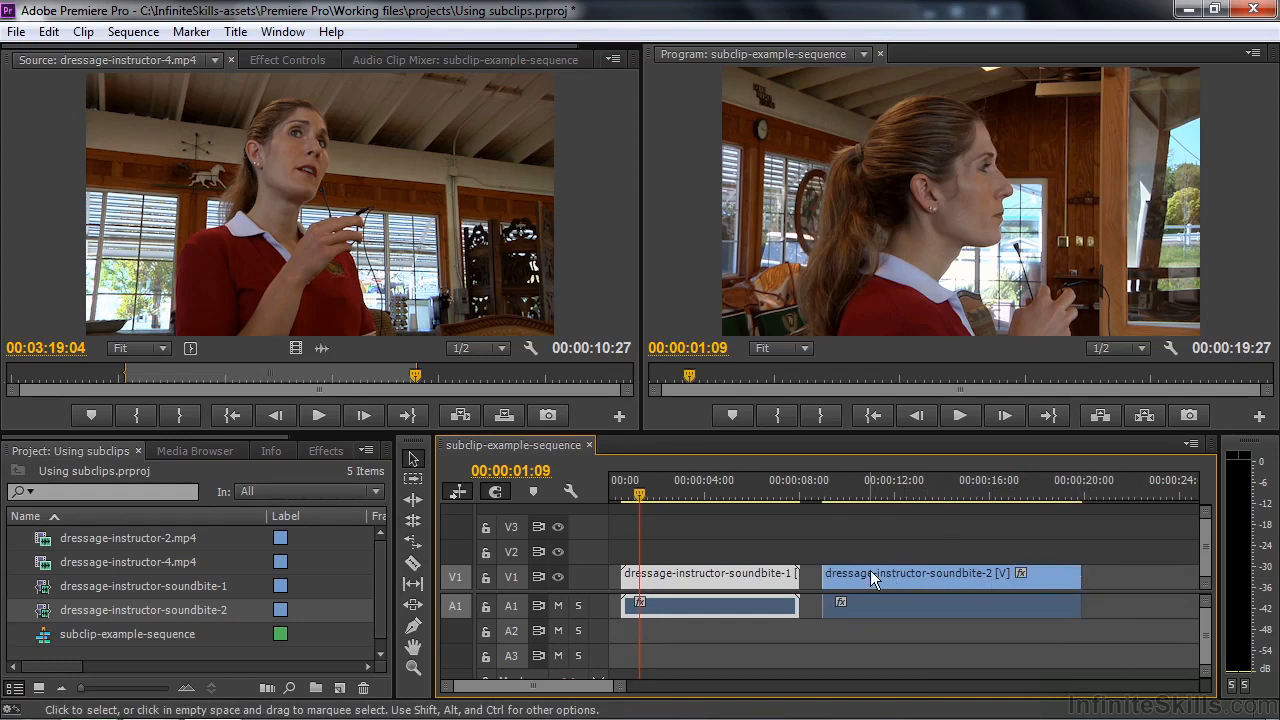
click(821, 494)
key(space)
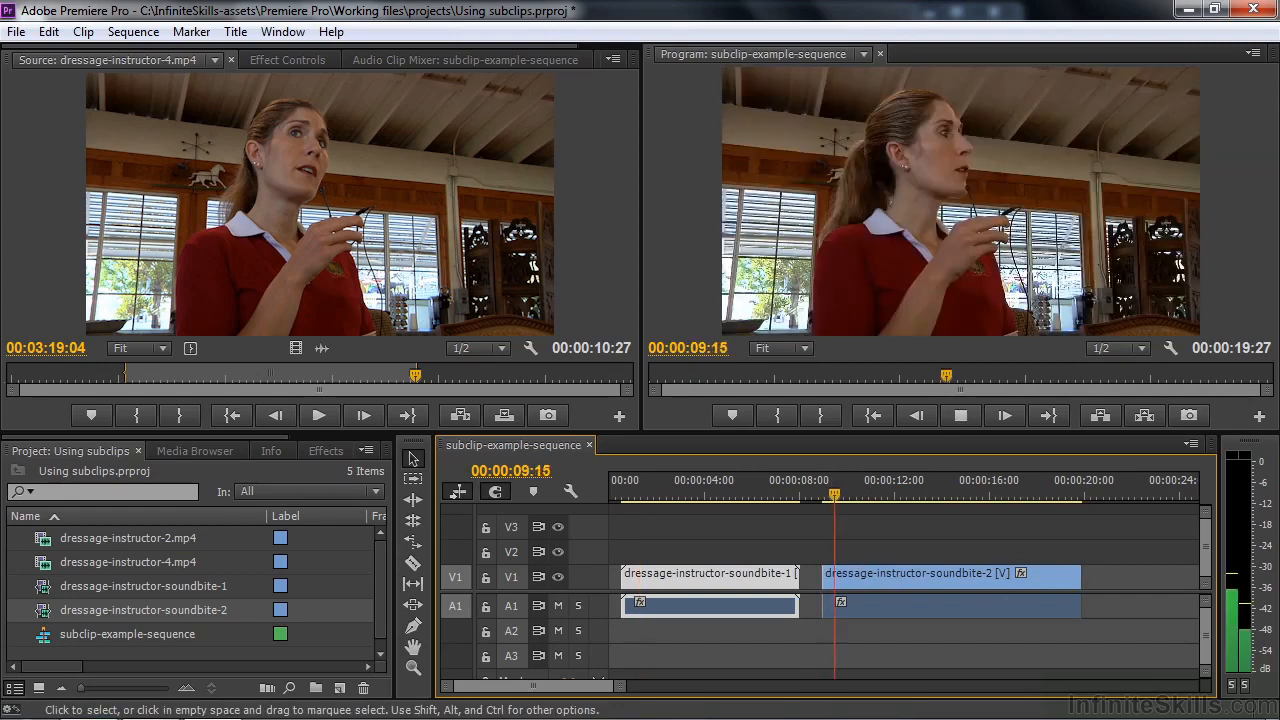
click(1050, 487)
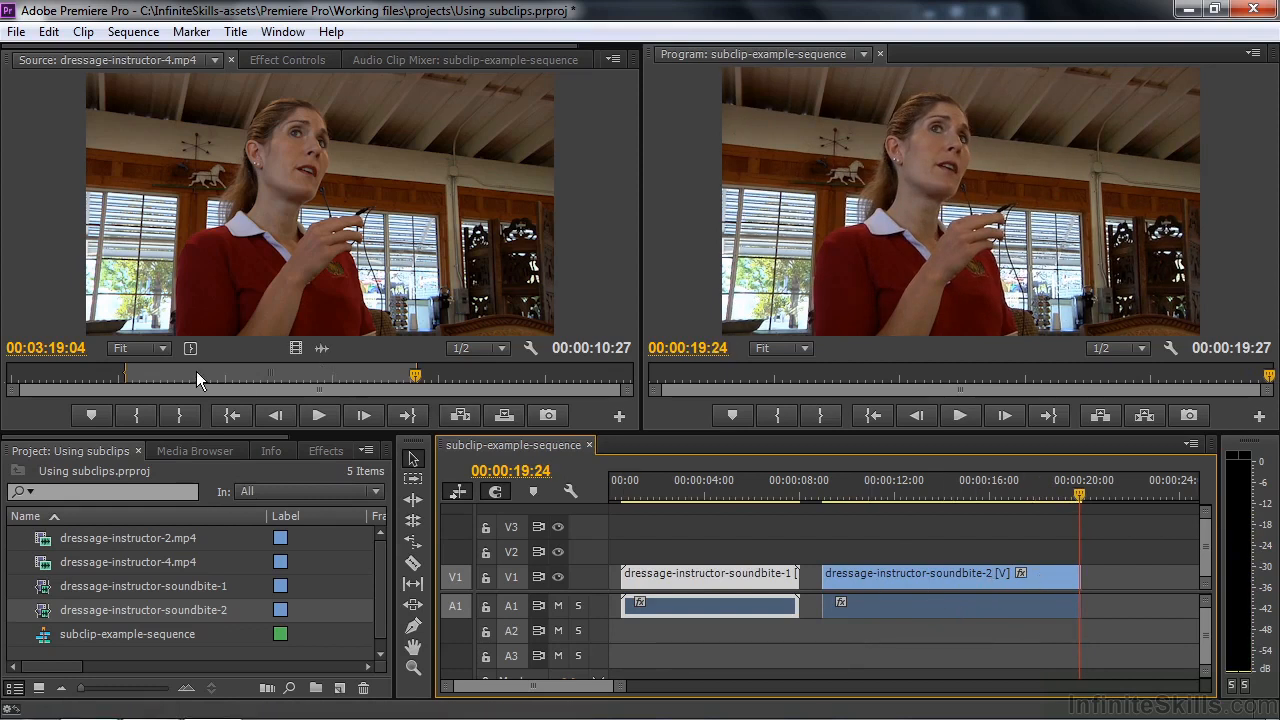
Extend the end of dressage-instructor-soundbite-2 in the sequence to 00:00:21:14
drag(1080, 574, 1117, 577)
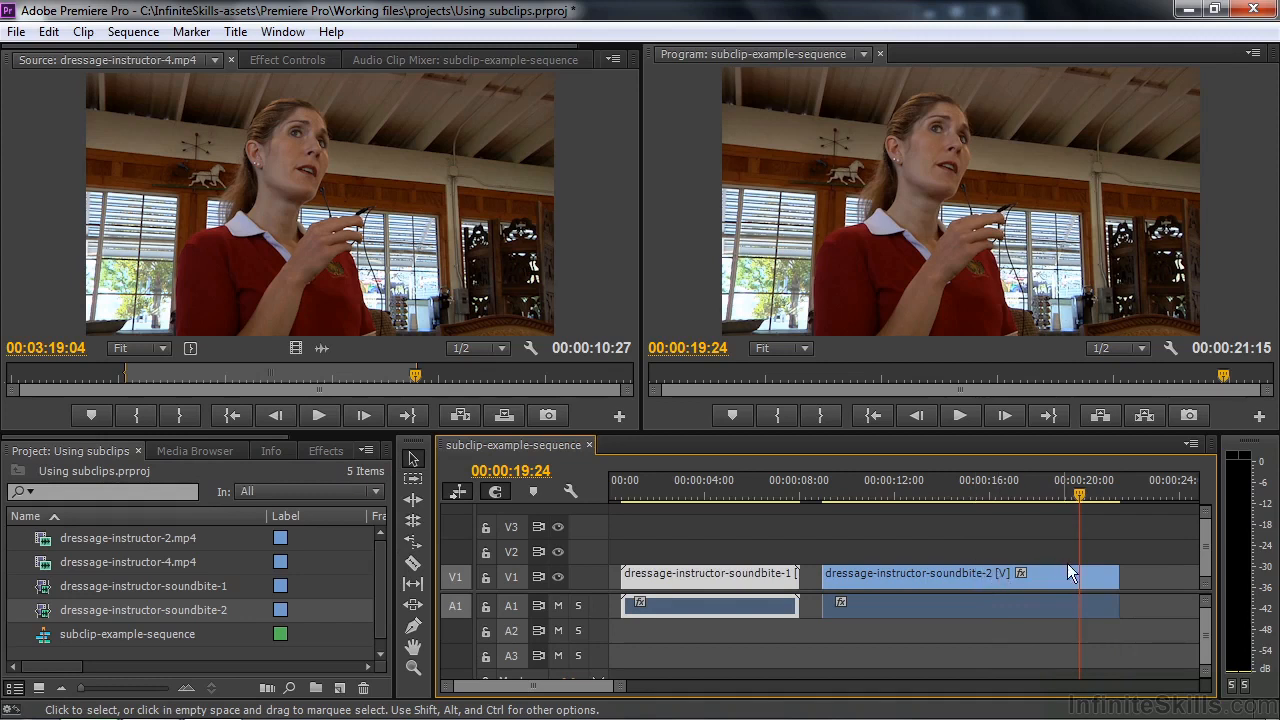
mouse_move(1060, 574)
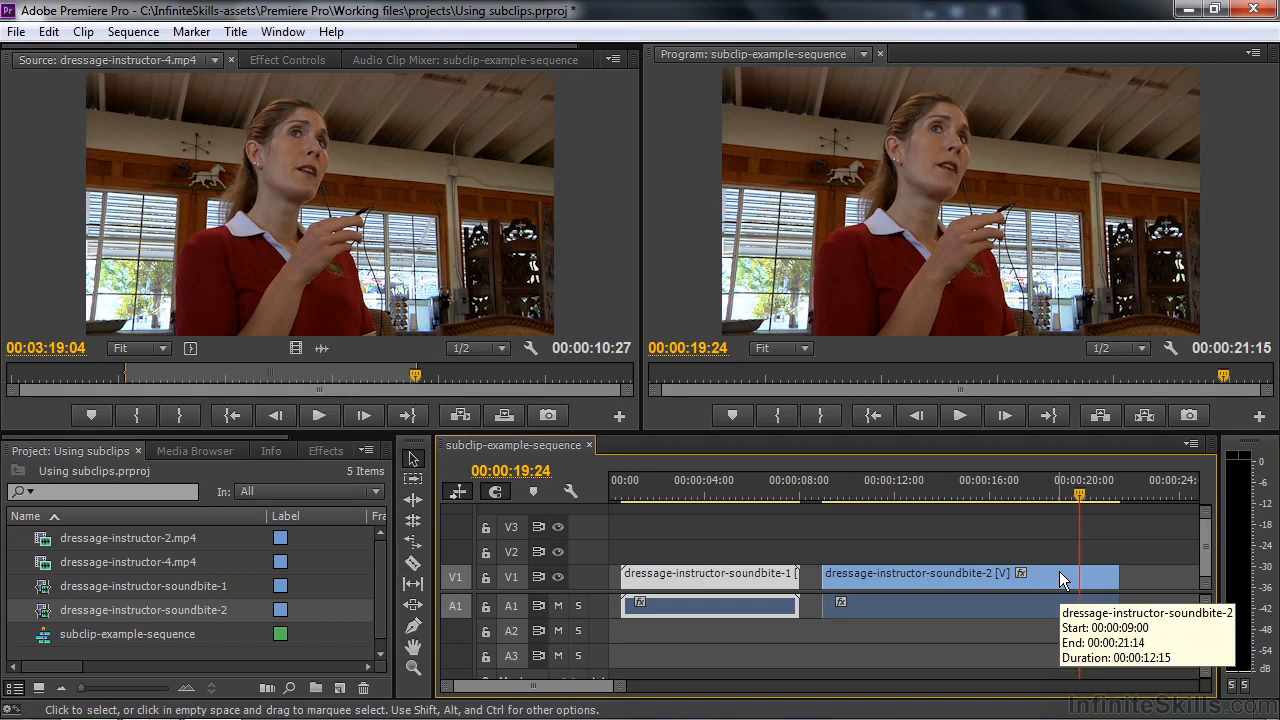